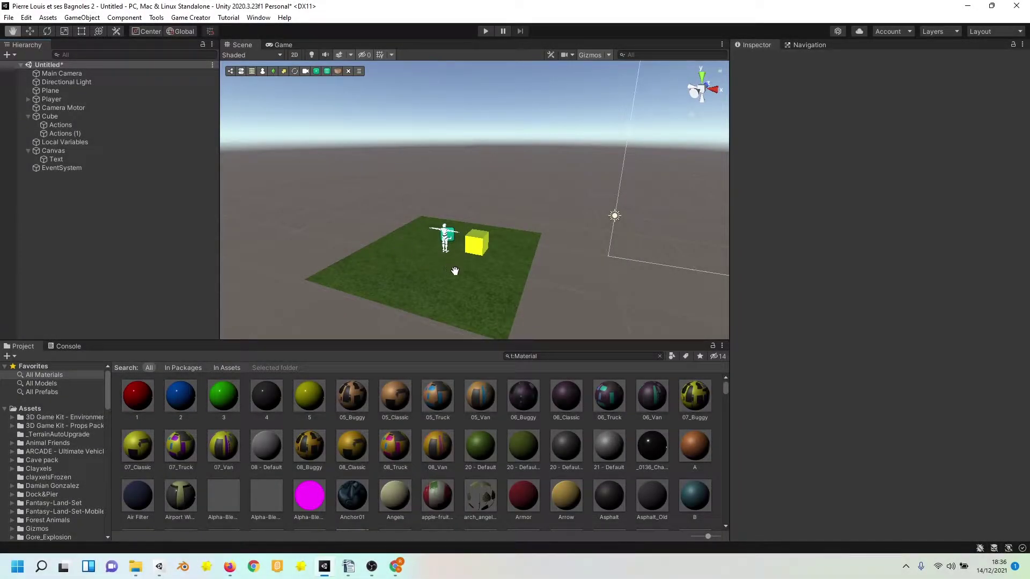
# Step: Play-test the finished demo scene to preview the target behaviour
pyautogui.moveTo(472, 278); pyautogui.dragTo(500, 274)
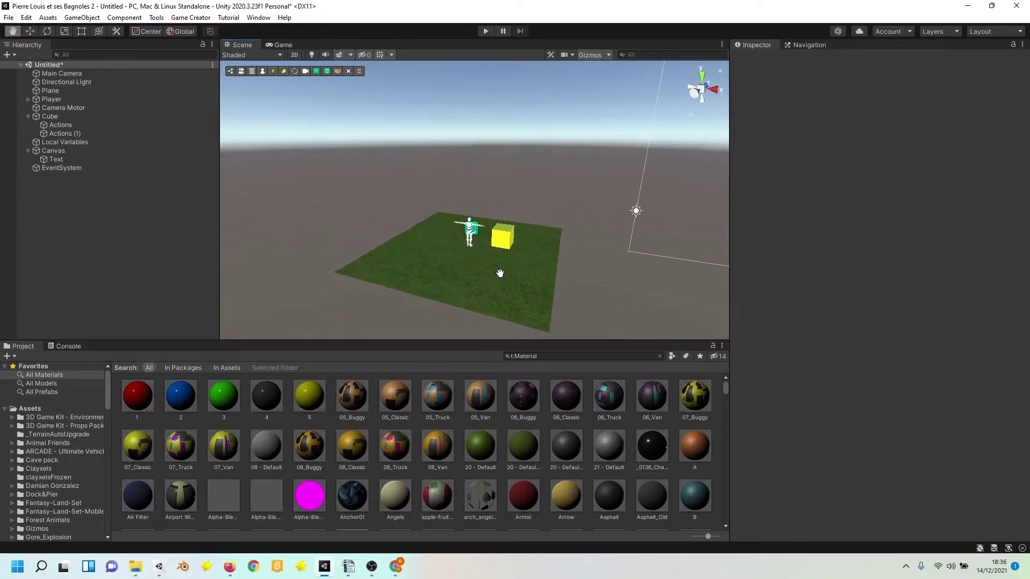
pyautogui.scroll(3, 500, 273)
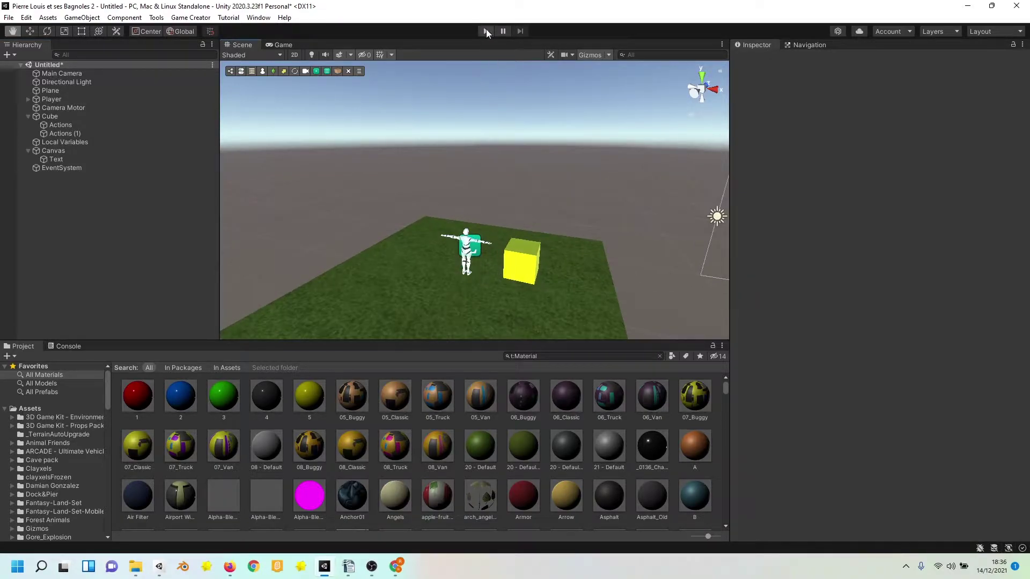
pyautogui.click(486, 30)
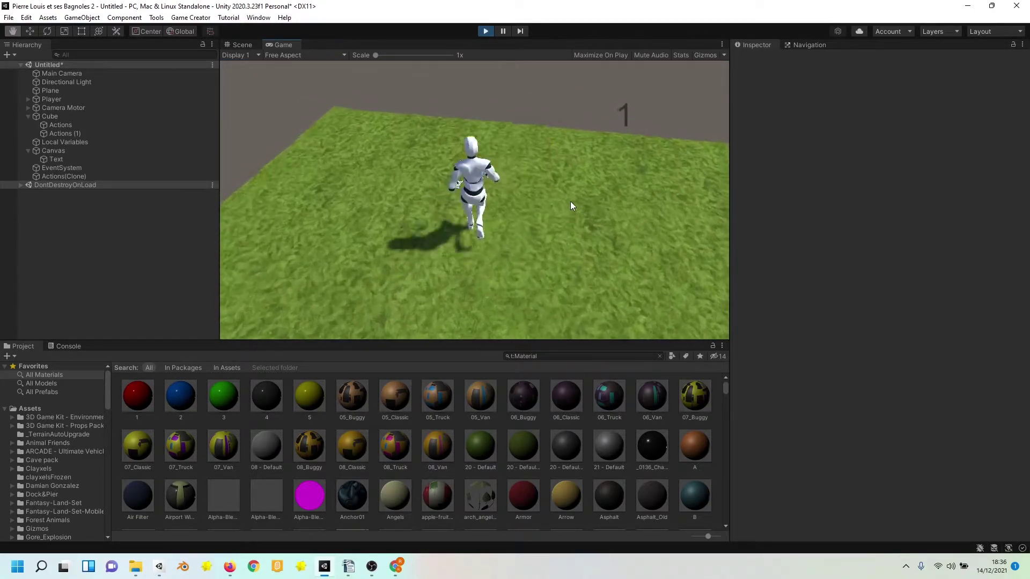
pyautogui.click(486, 31)
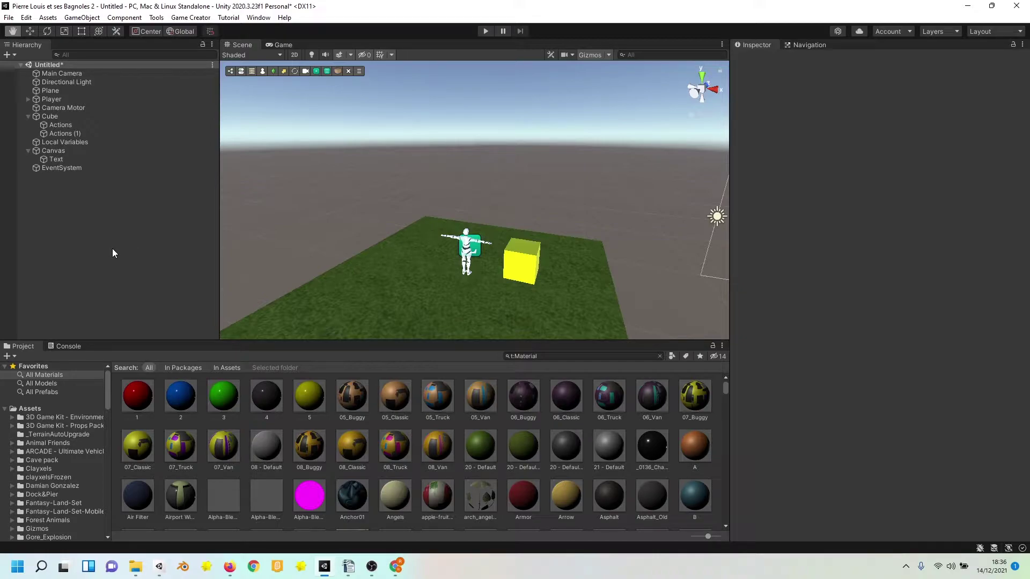
# Step: Start a new Basic scene without saving the old one
pyautogui.click(9, 17)
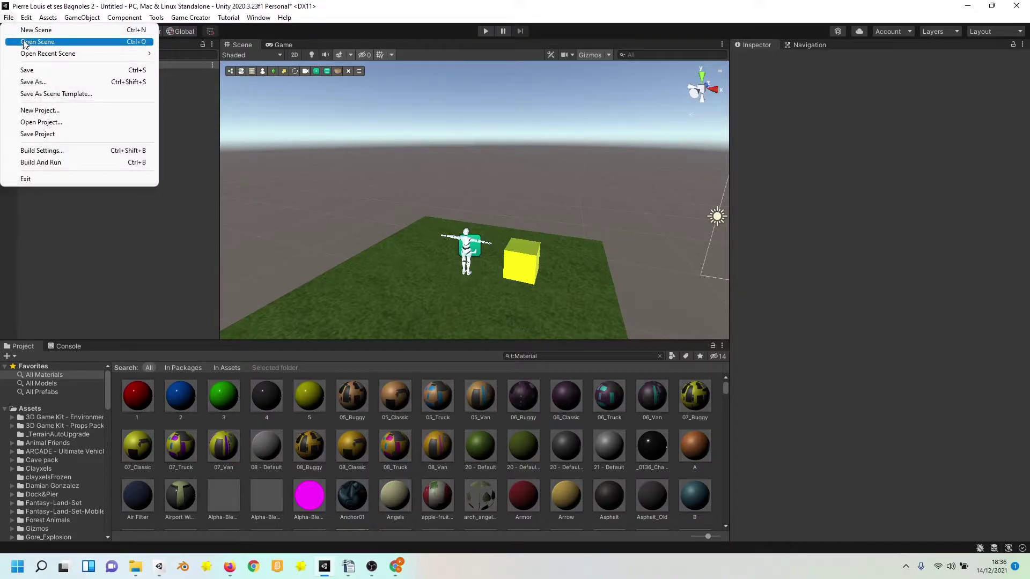
pyautogui.click(27, 30)
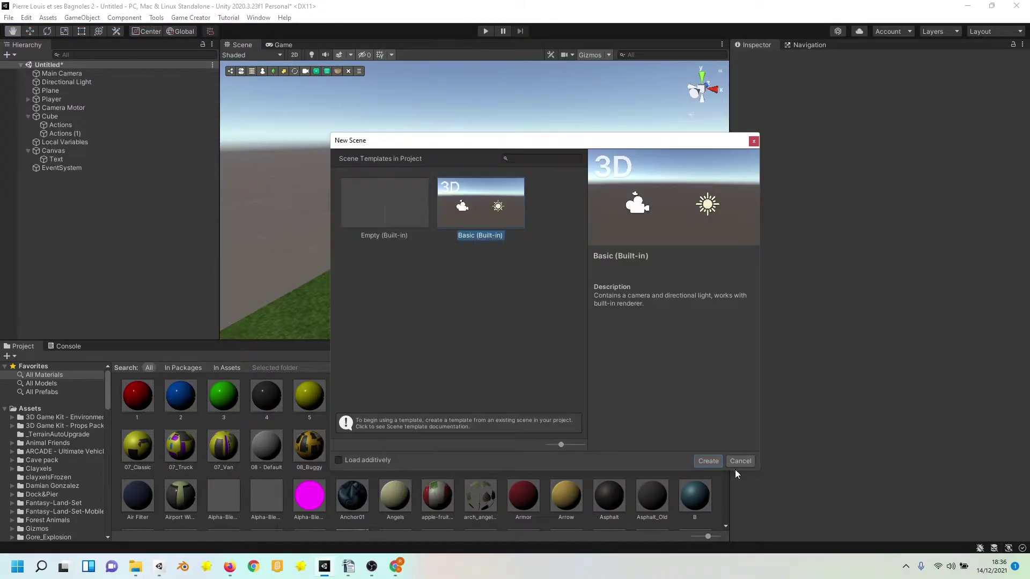
pyautogui.click(709, 462)
pyautogui.click(561, 306)
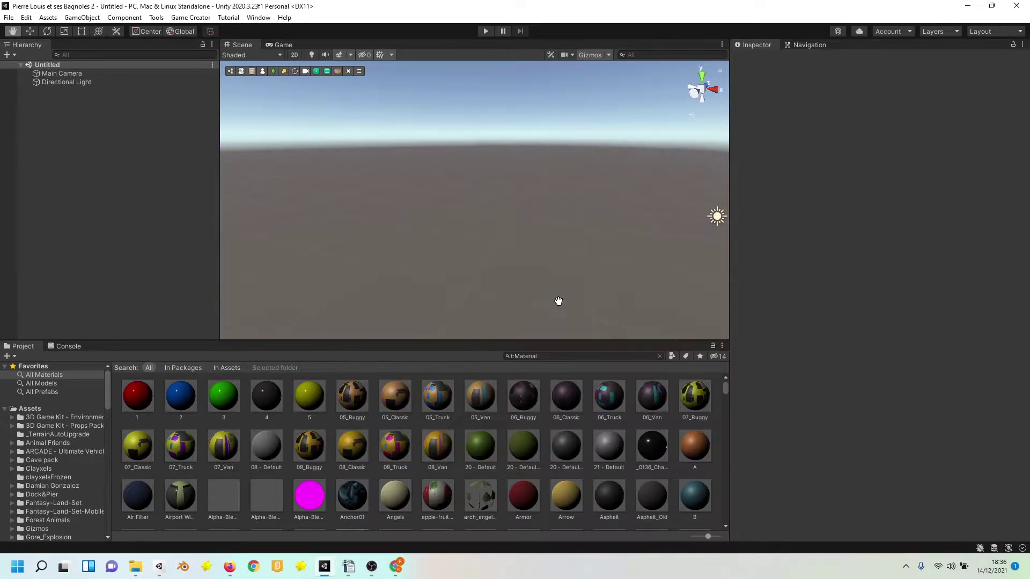
# Step: Add a 3D Plane as the ground
pyautogui.rightClick(89, 164)
pyautogui.moveTo(155, 326)
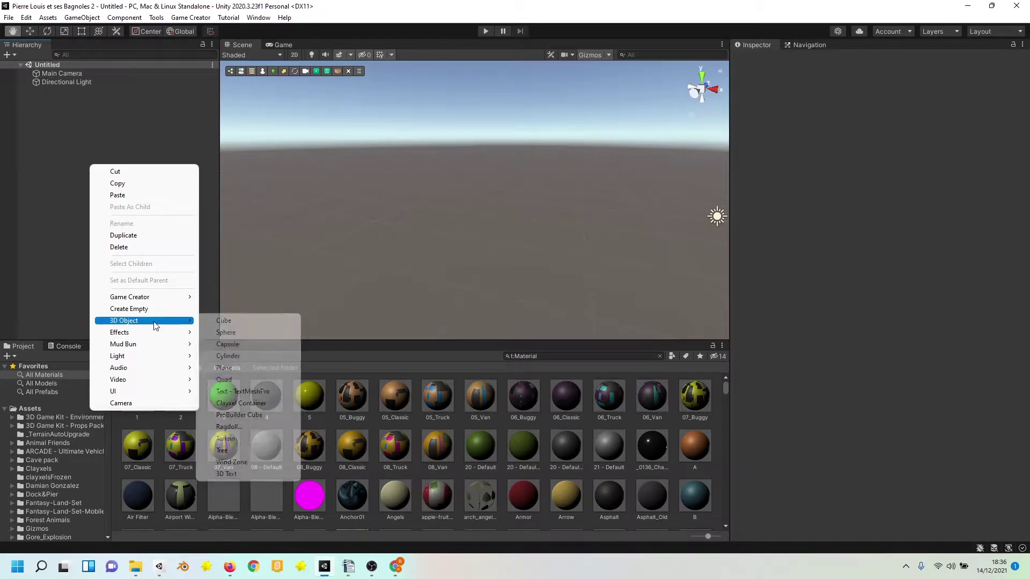
pyautogui.click(227, 366)
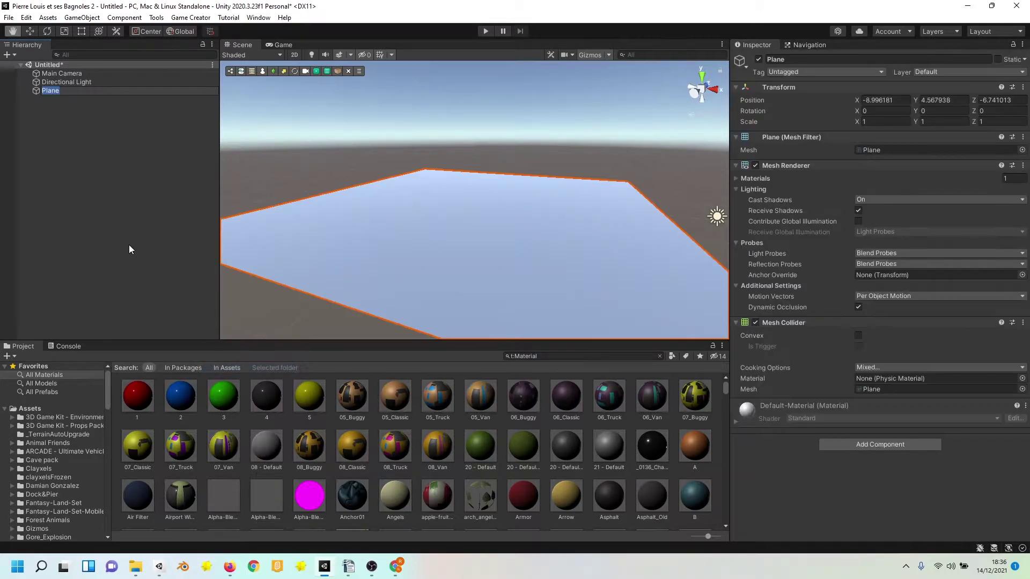
# Step: Add a Game Creator Player and Camera Motor, and colour the plane red with material 1
pyautogui.click(264, 70)
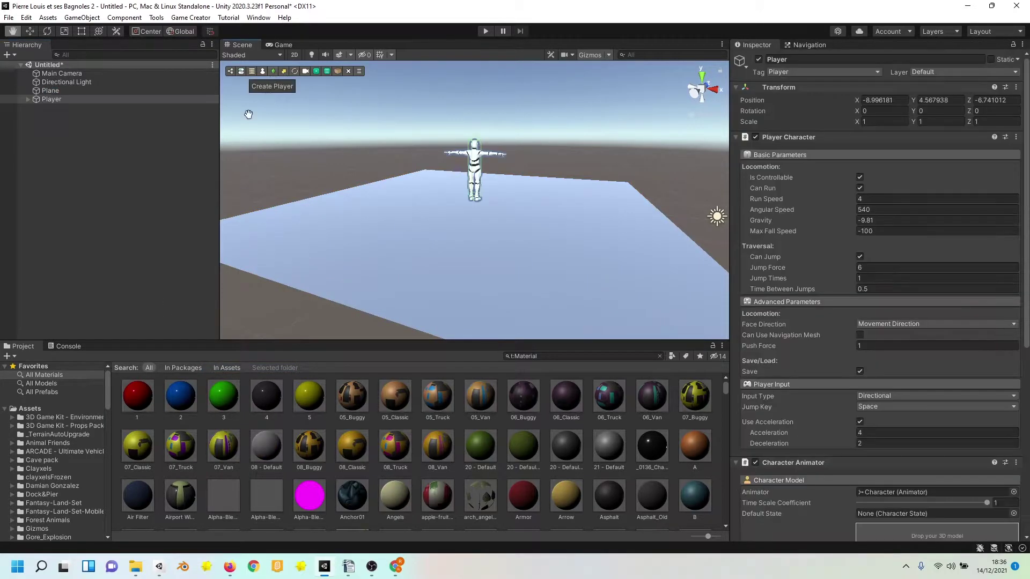
pyautogui.click(164, 160)
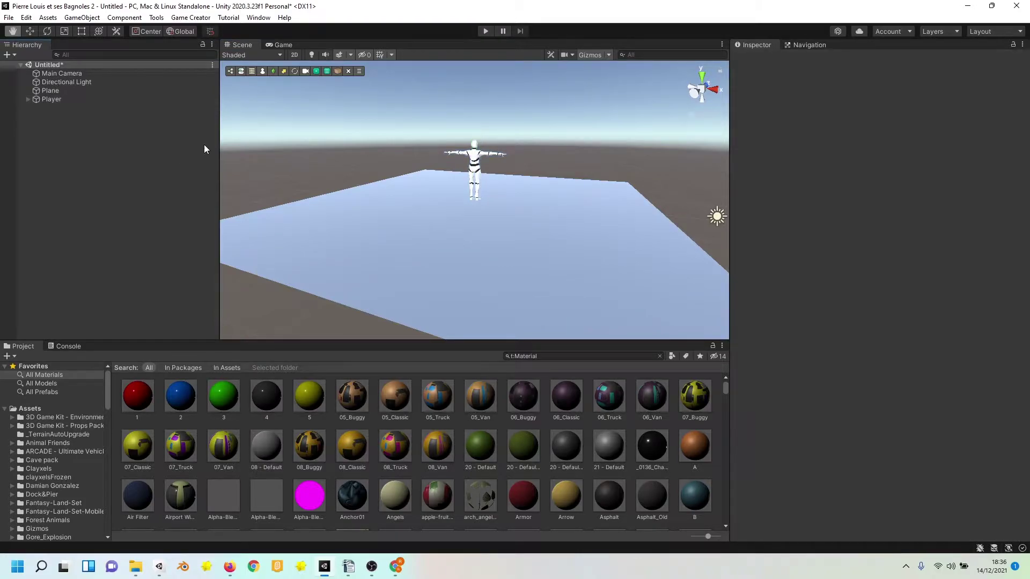
pyautogui.click(305, 72)
pyautogui.click(75, 242)
pyautogui.moveTo(138, 397); pyautogui.dragTo(317, 337)
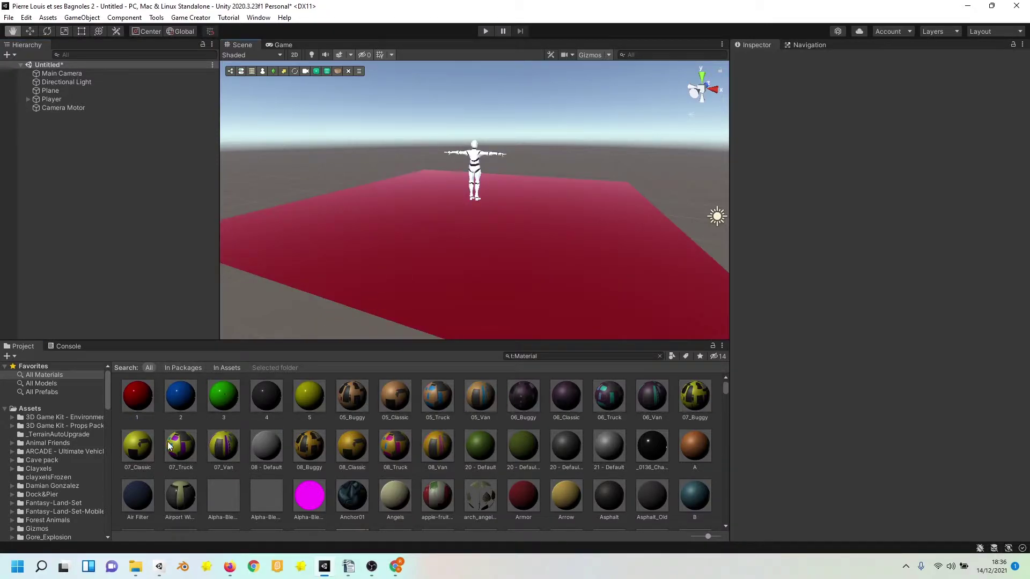
# Step: Add a cube, move it right of the character and up off the ground, and apply yellow material 5
pyautogui.rightClick(101, 178)
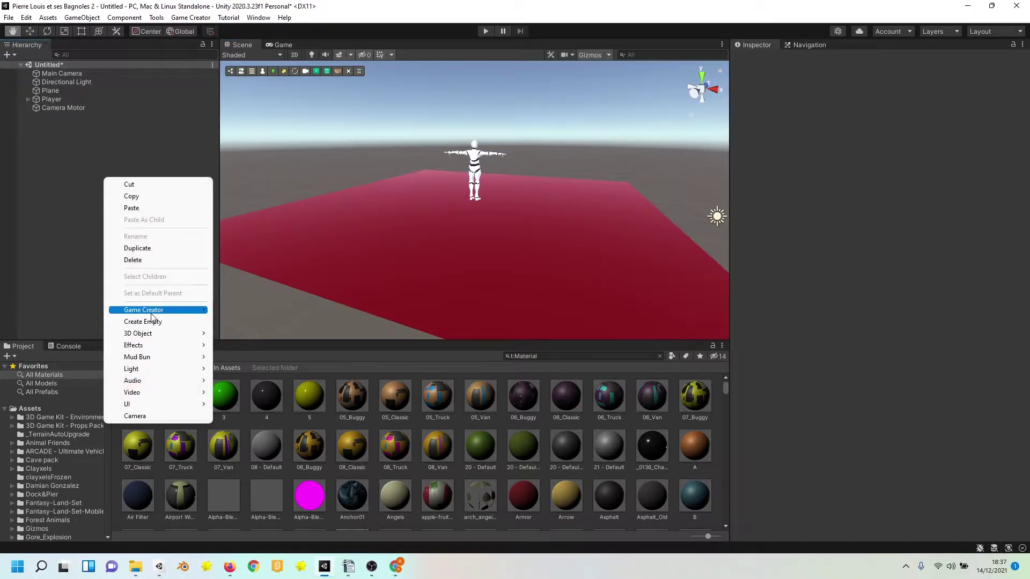
pyautogui.moveTo(151, 314)
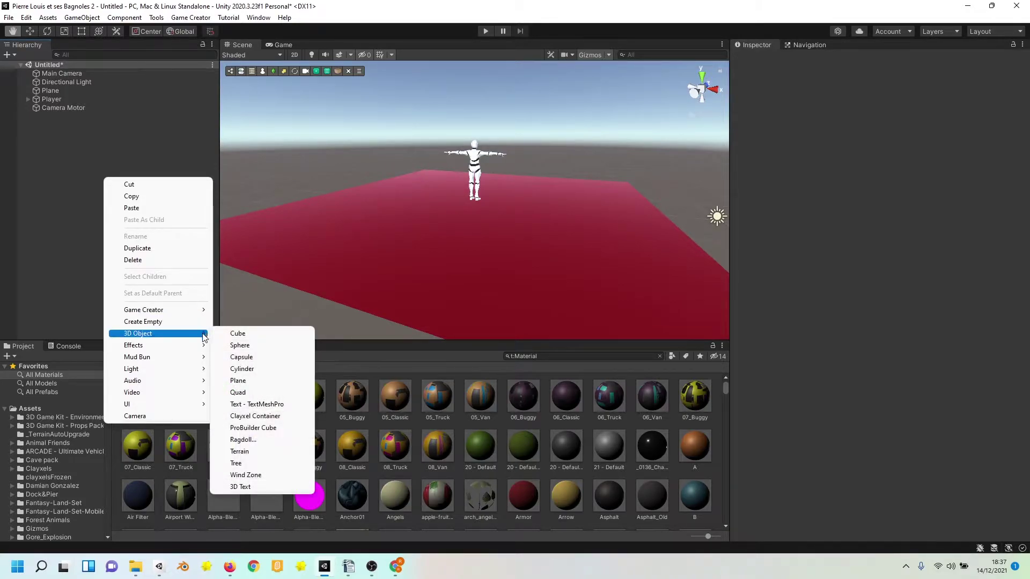
pyautogui.click(236, 333)
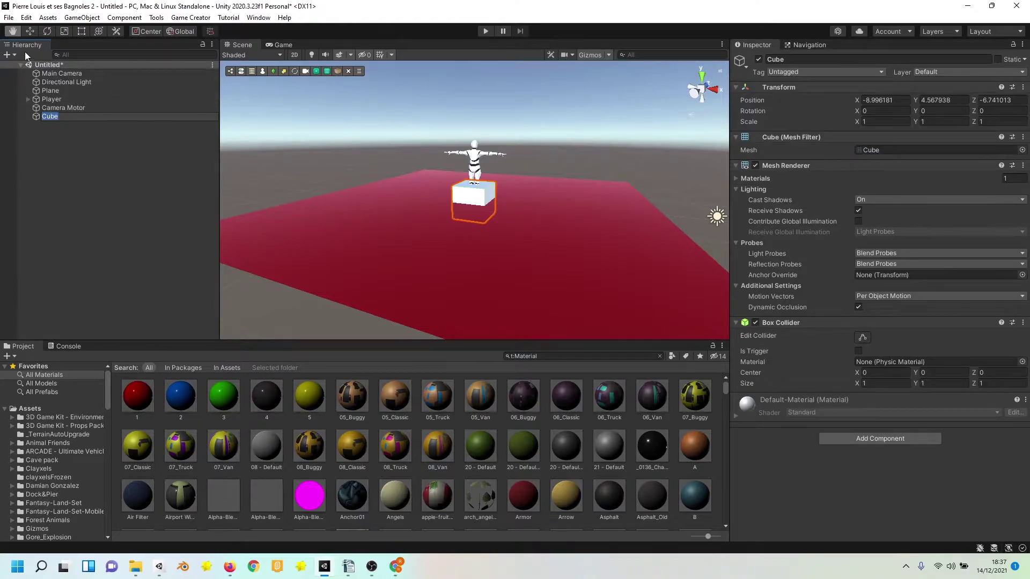
pyautogui.click(30, 36)
pyautogui.moveTo(511, 204); pyautogui.dragTo(605, 227)
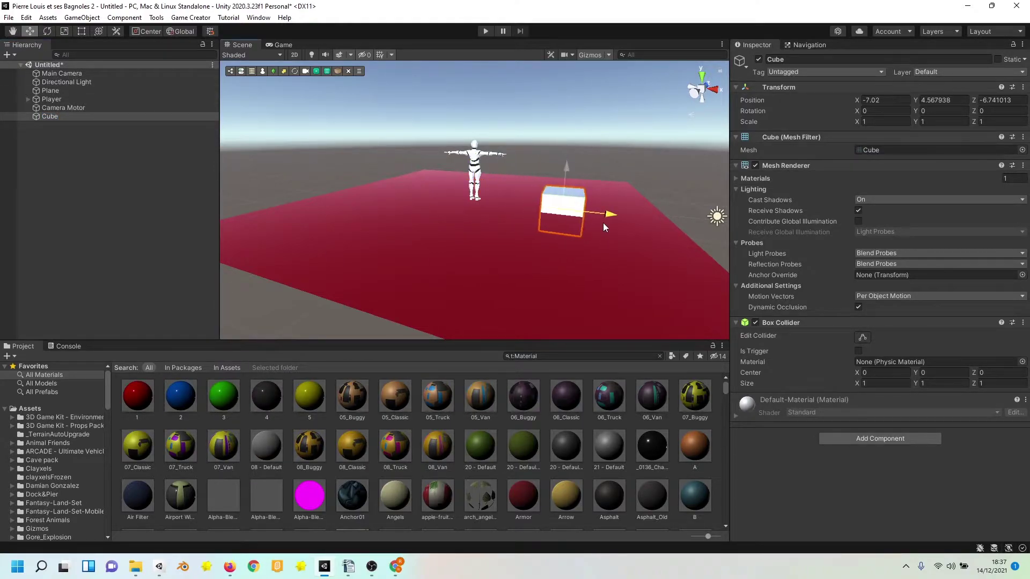
pyautogui.moveTo(568, 171); pyautogui.dragTo(571, 129)
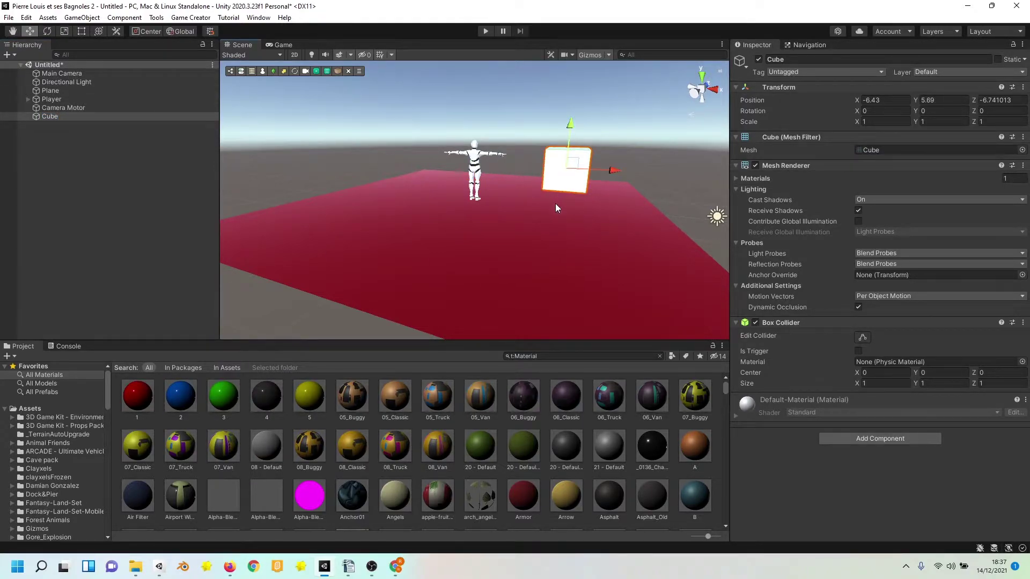
pyautogui.moveTo(316, 387); pyautogui.dragTo(561, 173)
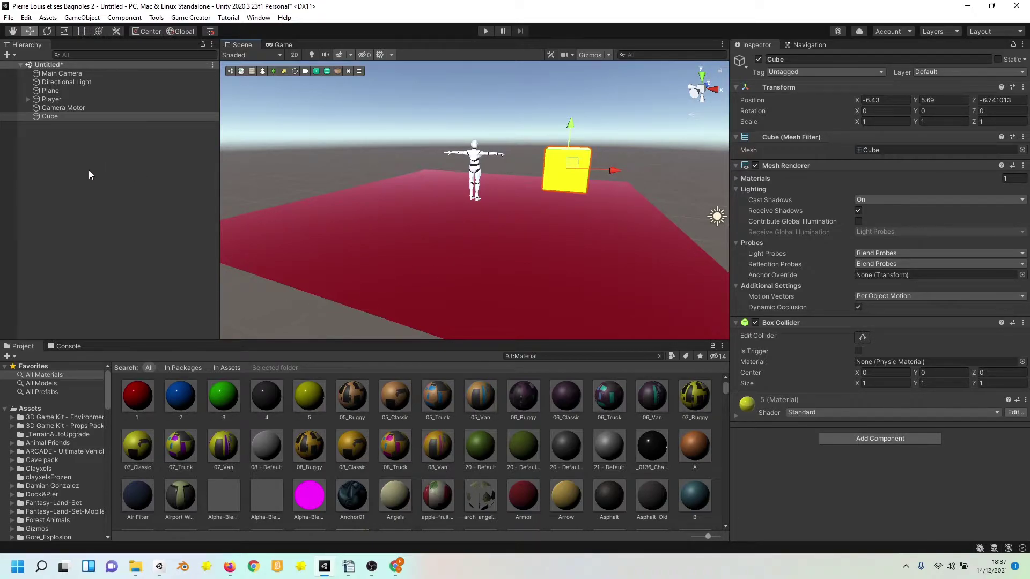
# Step: Add a UI Canvas with a Text element under it
pyautogui.click(75, 158)
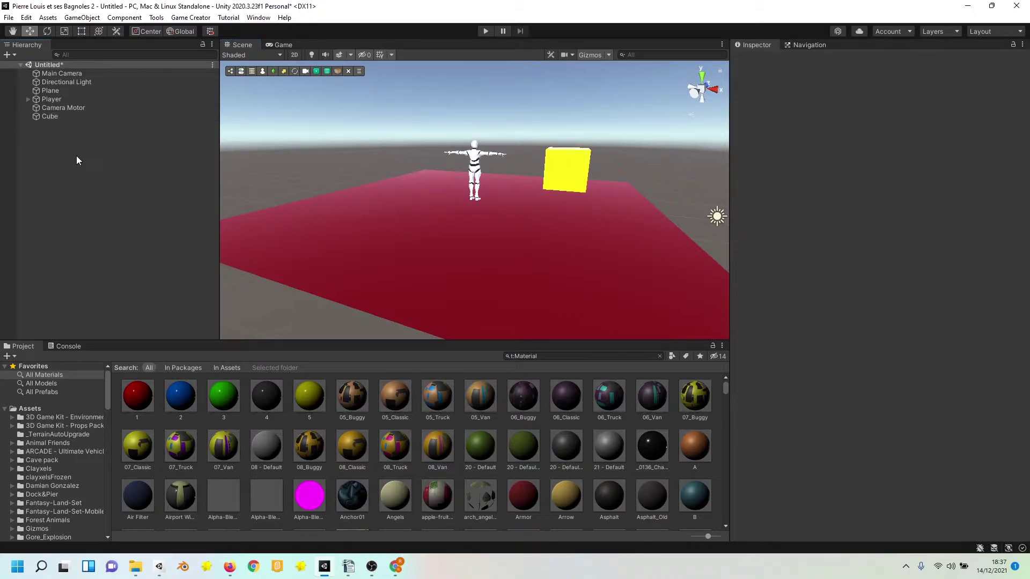
pyautogui.rightClick(76, 155)
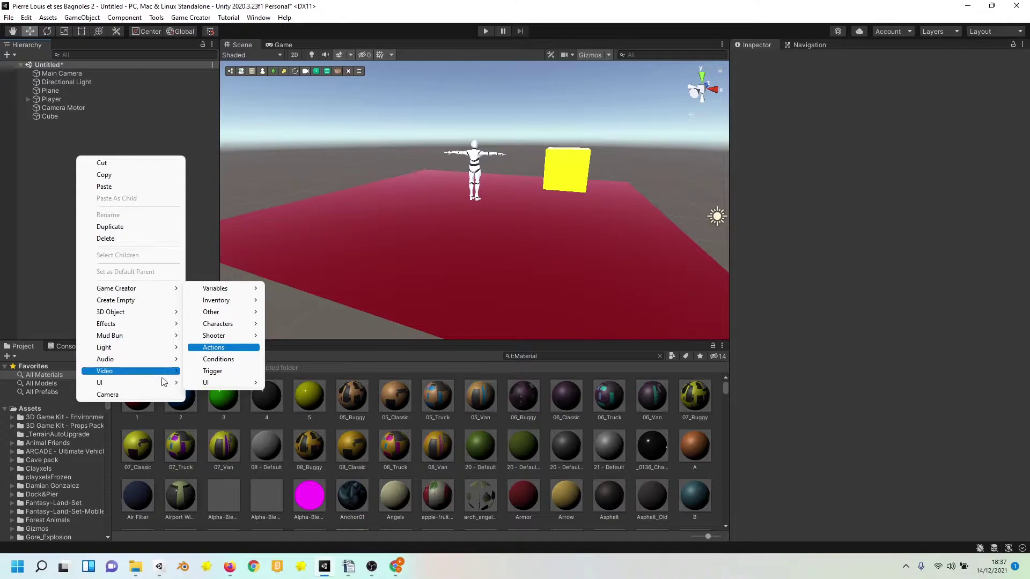
pyautogui.moveTo(161, 383)
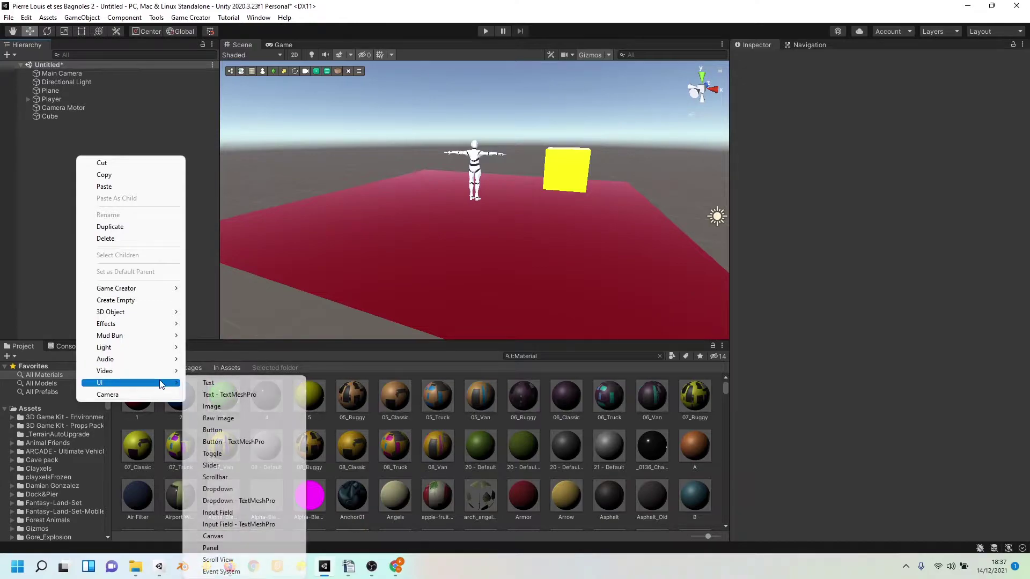
pyautogui.click(214, 536)
pyautogui.click(66, 125)
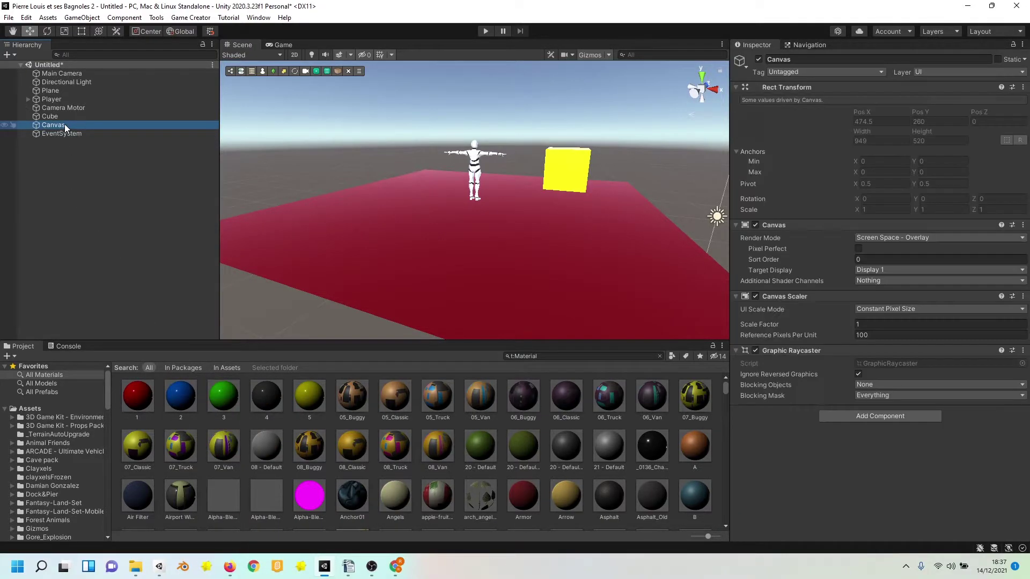
pyautogui.rightClick(64, 125)
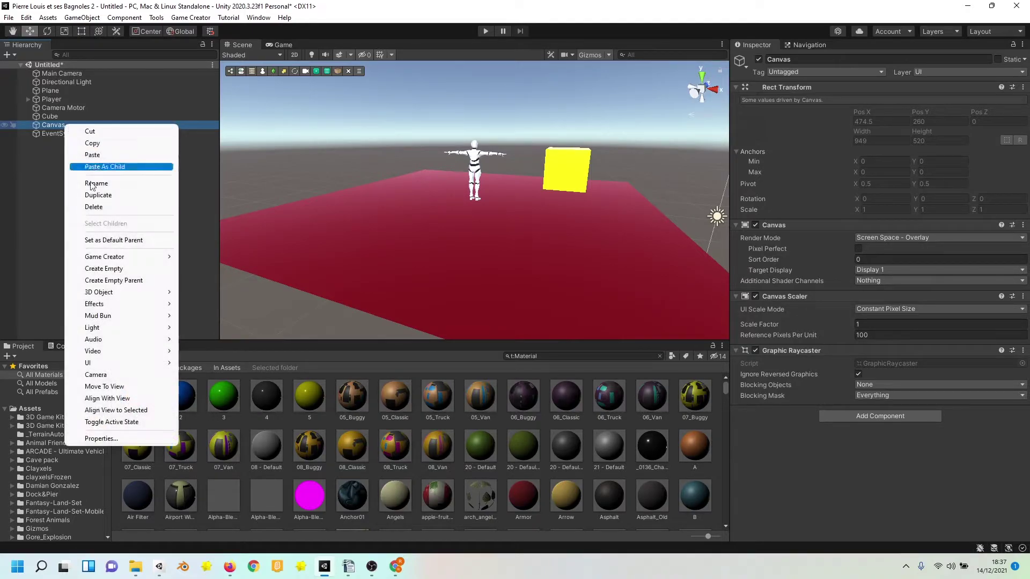
pyautogui.moveTo(161, 363)
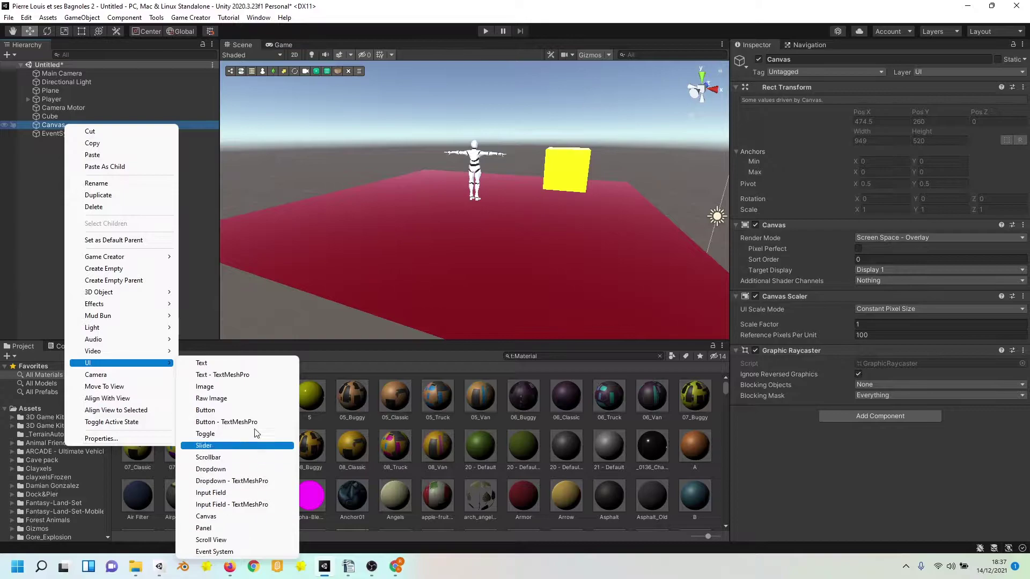
pyautogui.click(246, 365)
pyautogui.click(114, 236)
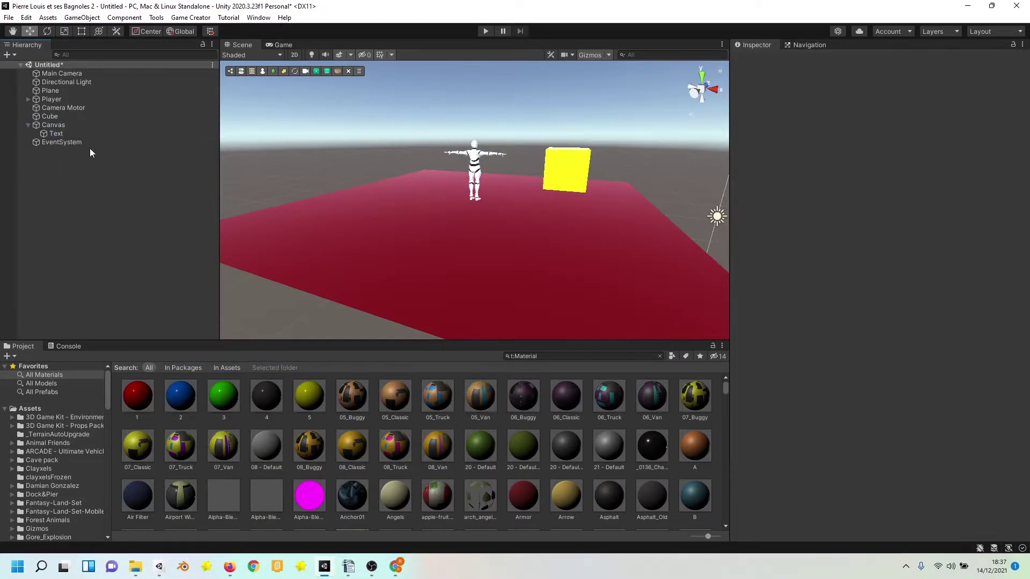
pyautogui.click(75, 133)
# Step: Rename the Text object to 'Text points' and frame the Canvas
pyautogui.click(75, 131)
pyautogui.write('po')
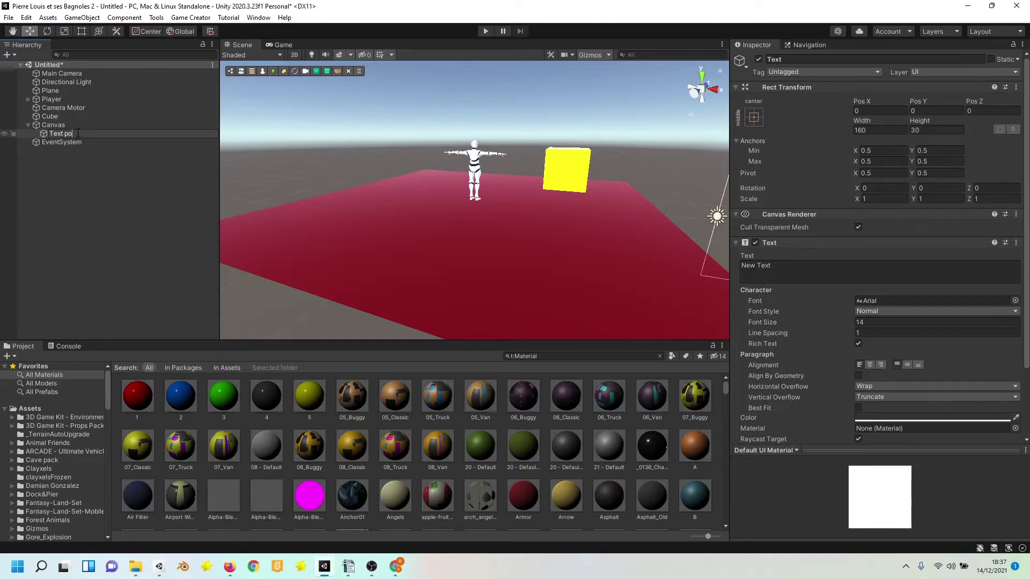
pyautogui.write('ints')
pyautogui.press('Return')
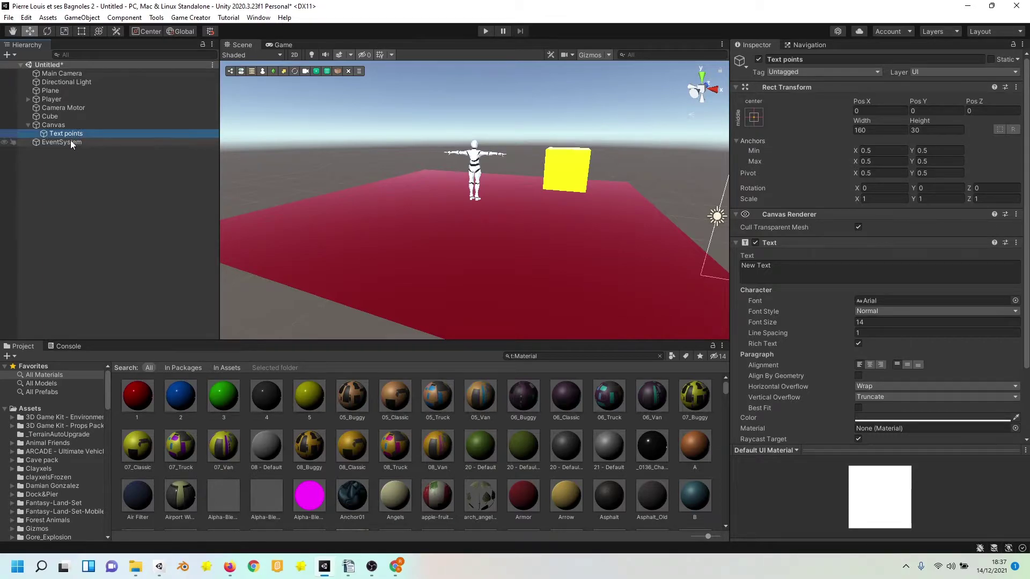
pyautogui.doubleClick(57, 125)
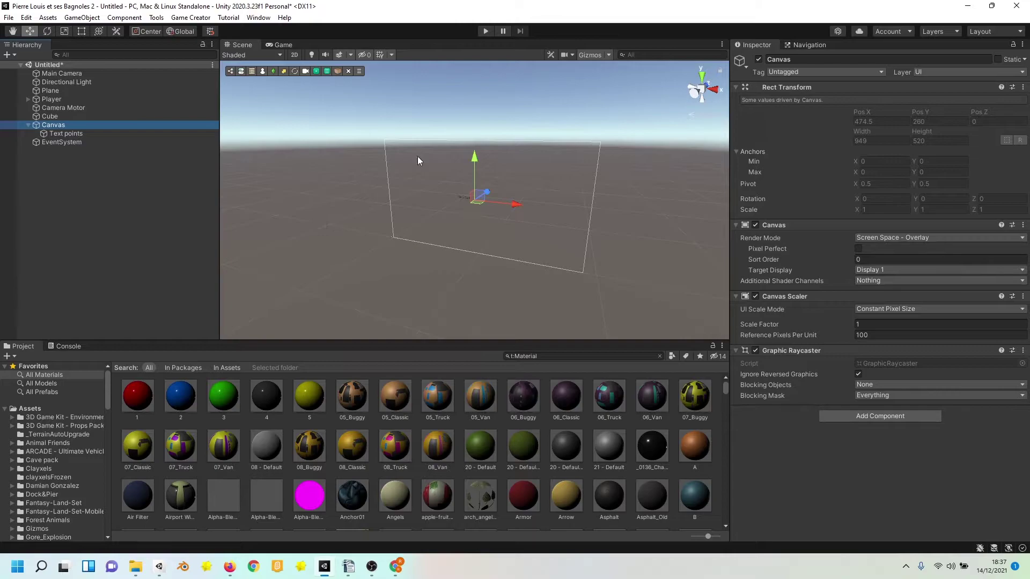
# Step: Move the Text points label to the canvas's upper right (X 340, Y 182) with font size 60
pyautogui.click(714, 89)
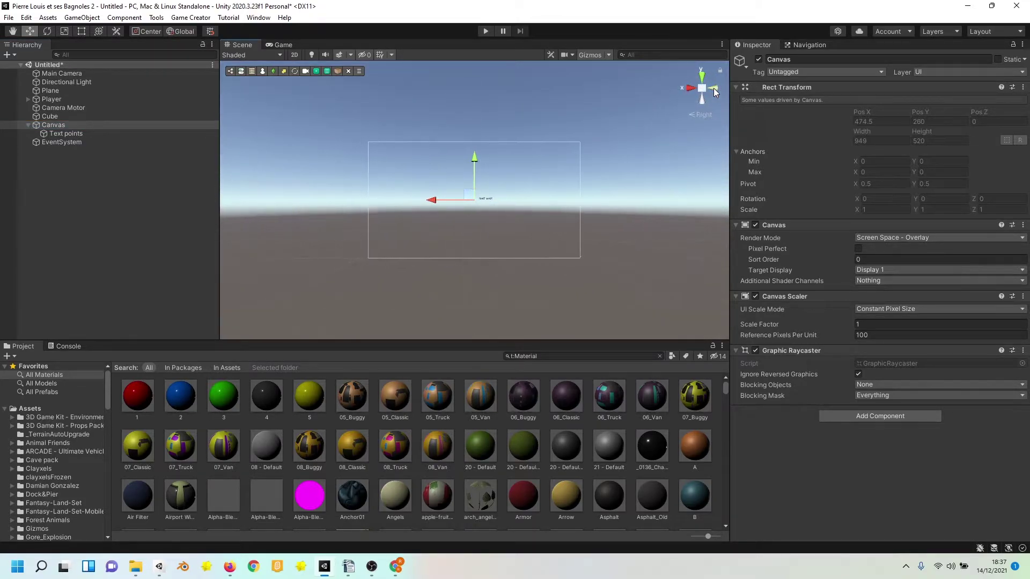
pyautogui.click(714, 89)
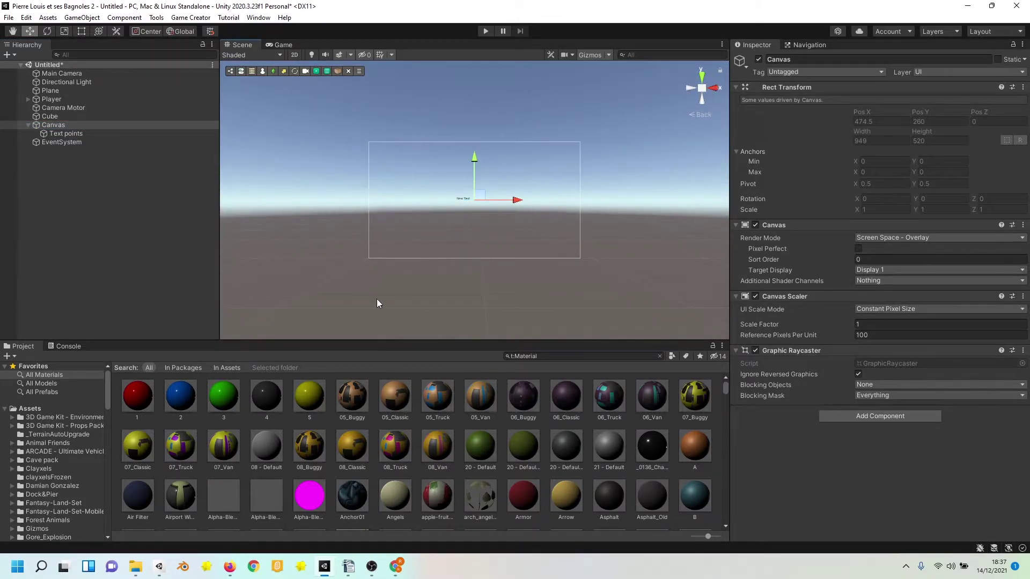
pyautogui.moveTo(515, 201); pyautogui.dragTo(515, 201)
pyautogui.moveTo(579, 190)
pyautogui.mouseDown()
pyautogui.moveTo(519, 205)
pyautogui.moveTo(593, 196)
pyautogui.mouseUp()
pyautogui.click(72, 134)
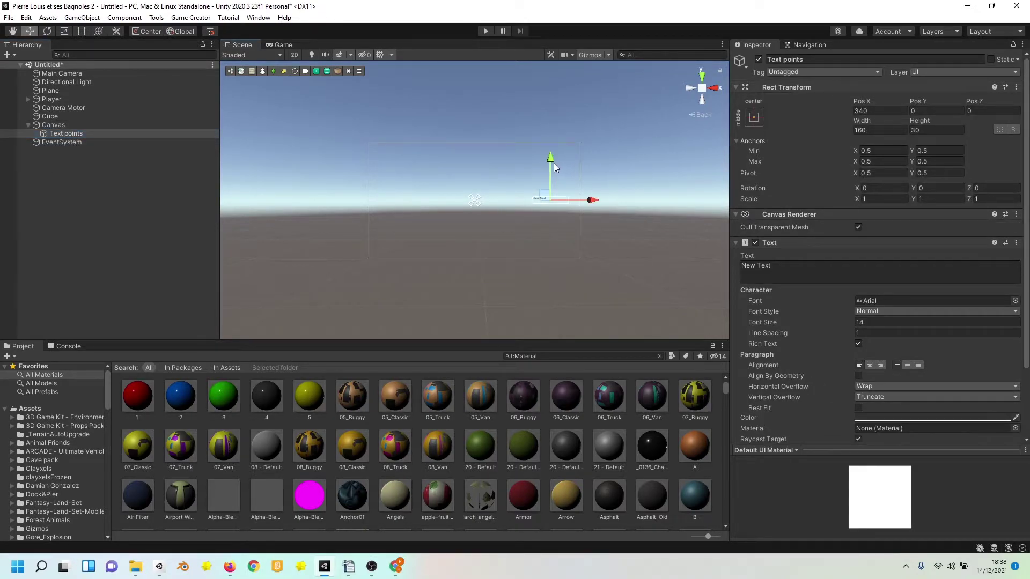
pyautogui.moveTo(554, 163); pyautogui.dragTo(553, 124)
pyautogui.click(882, 322)
pyautogui.write('60')
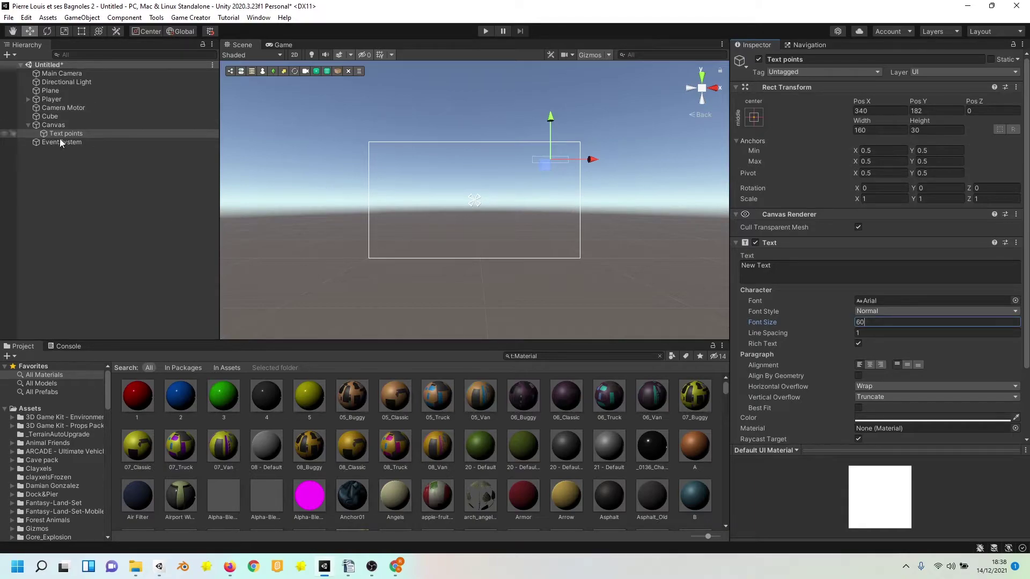
# Step: Enlarge the label's rect box and set its text to 0
pyautogui.click(85, 34)
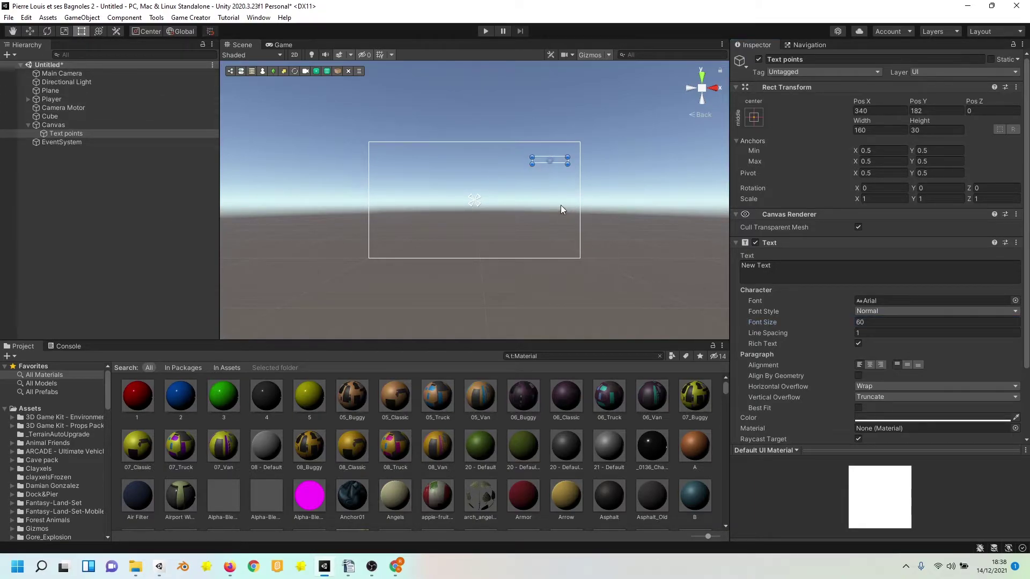
pyautogui.moveTo(532, 165); pyautogui.dragTo(538, 183)
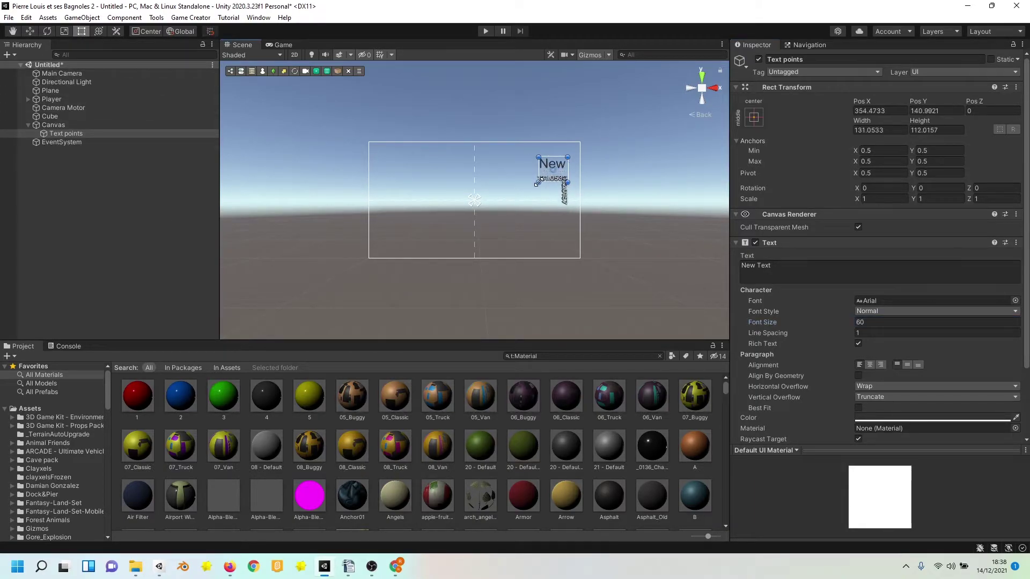
pyautogui.click(771, 267)
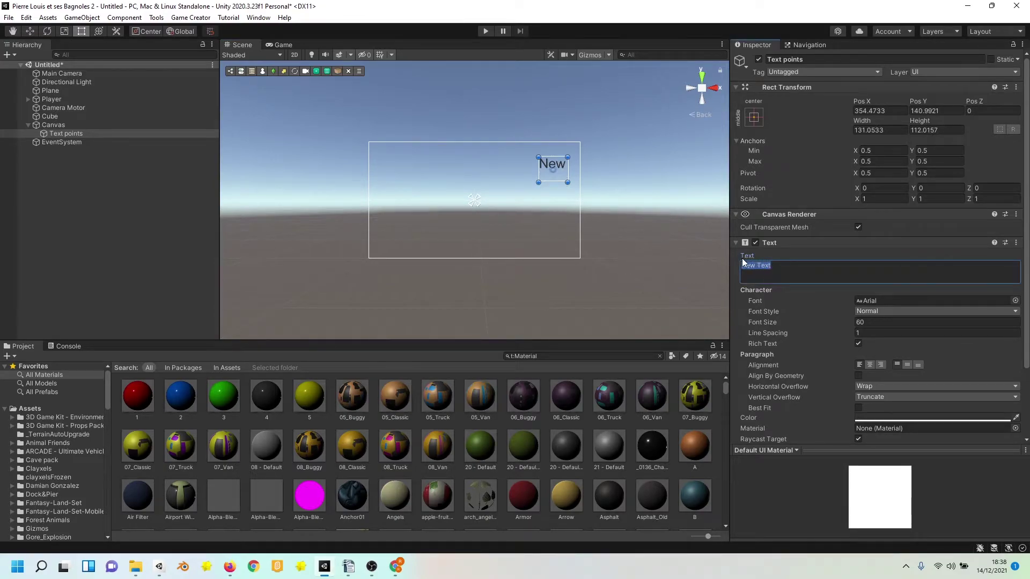
pyautogui.write('0')
pyautogui.click(92, 174)
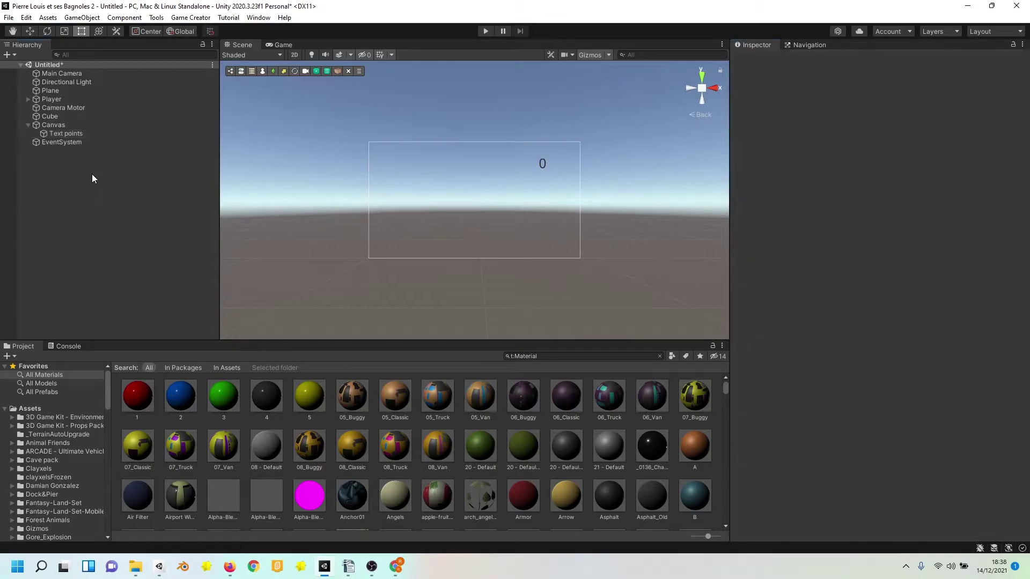
# Step: Create a Local Variables object with a Number variable named Points, value 0
pyautogui.click(317, 74)
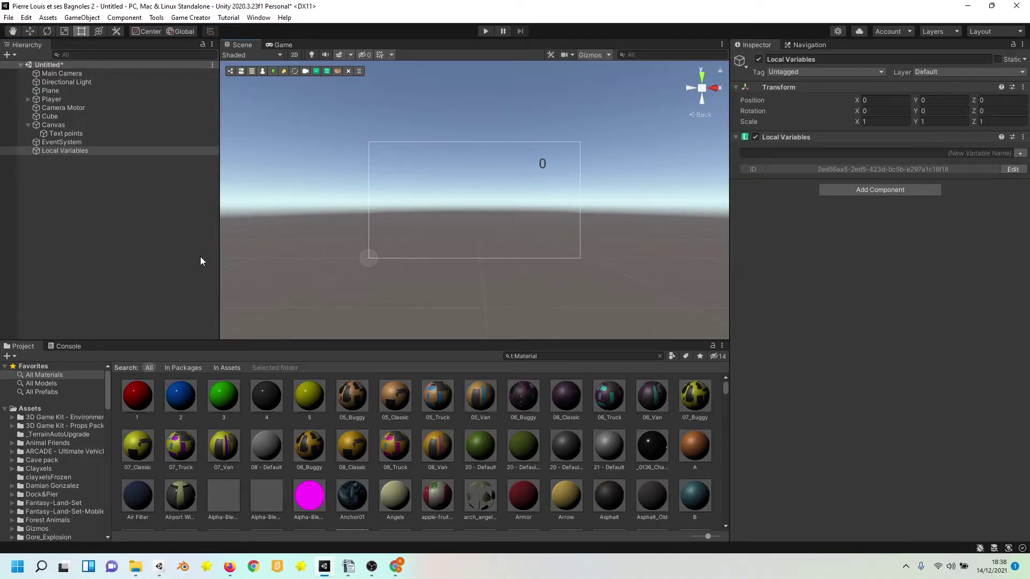
pyautogui.click(1003, 154)
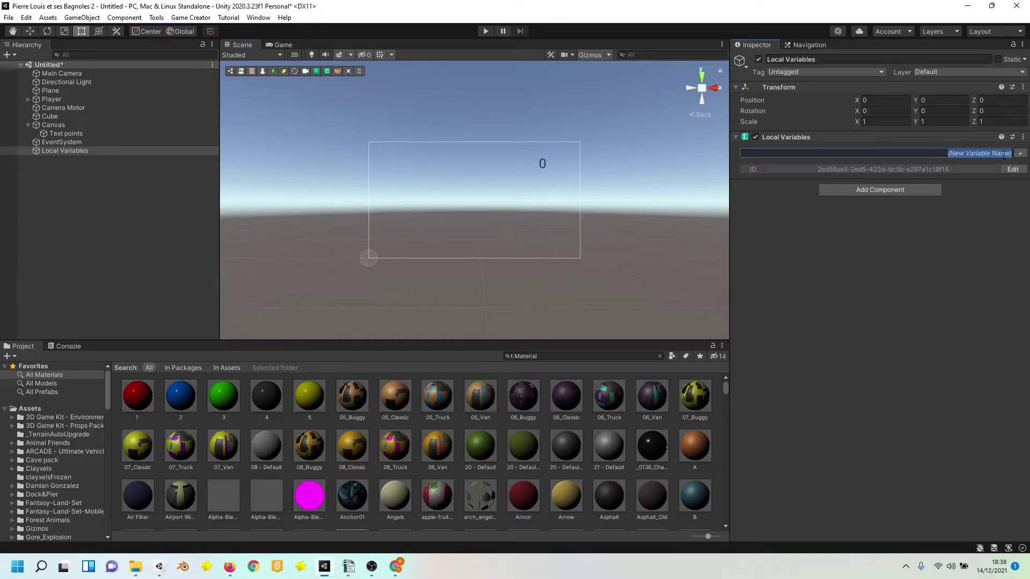
pyautogui.write('Point')
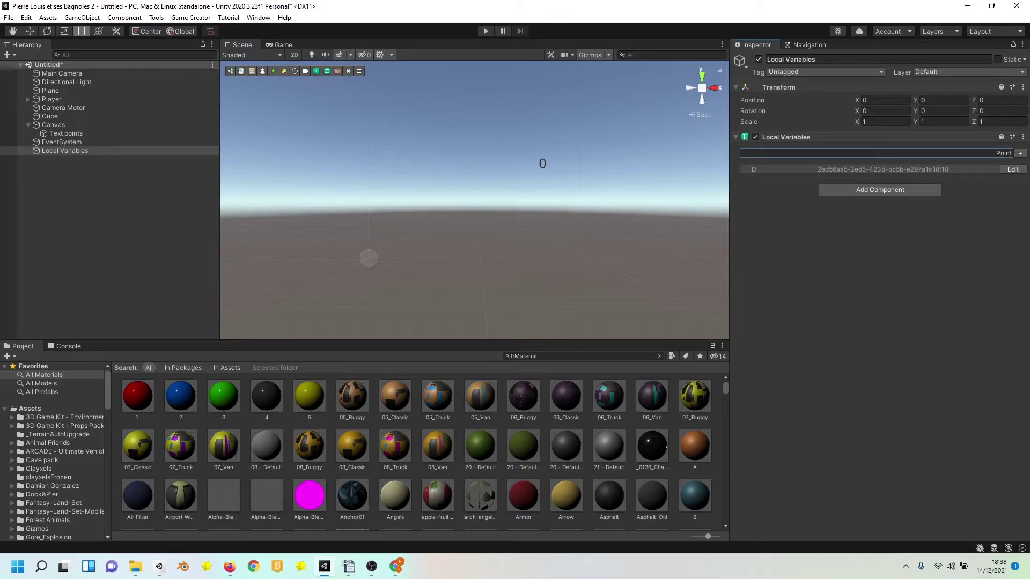
pyautogui.write('s')
pyautogui.click(1019, 153)
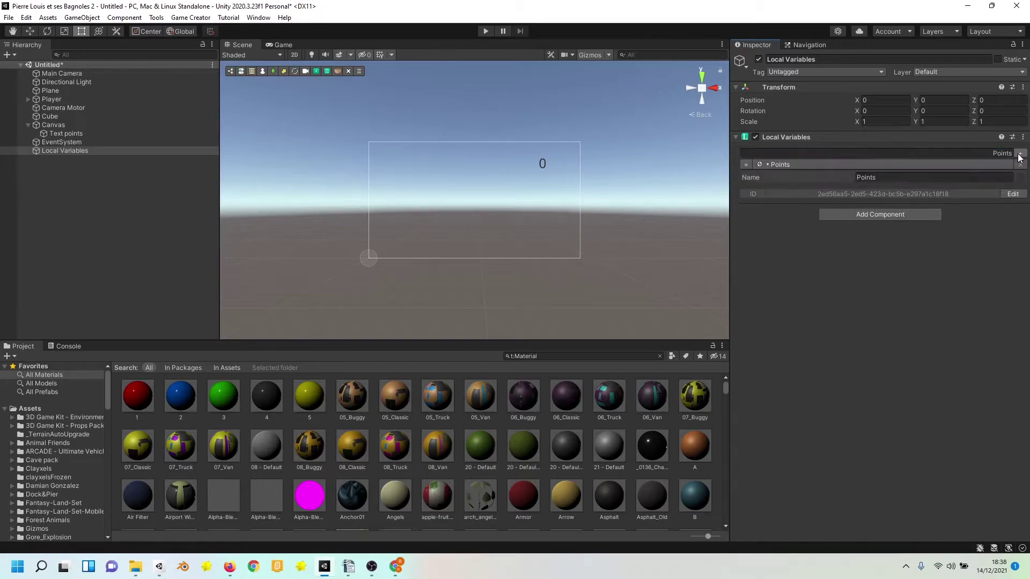
pyautogui.click(913, 188)
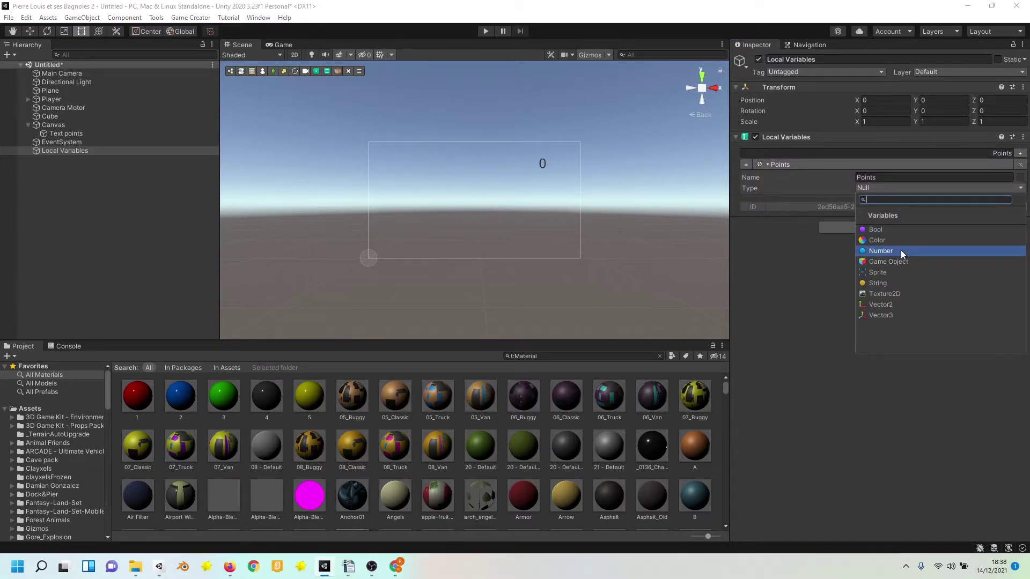
pyautogui.click(901, 252)
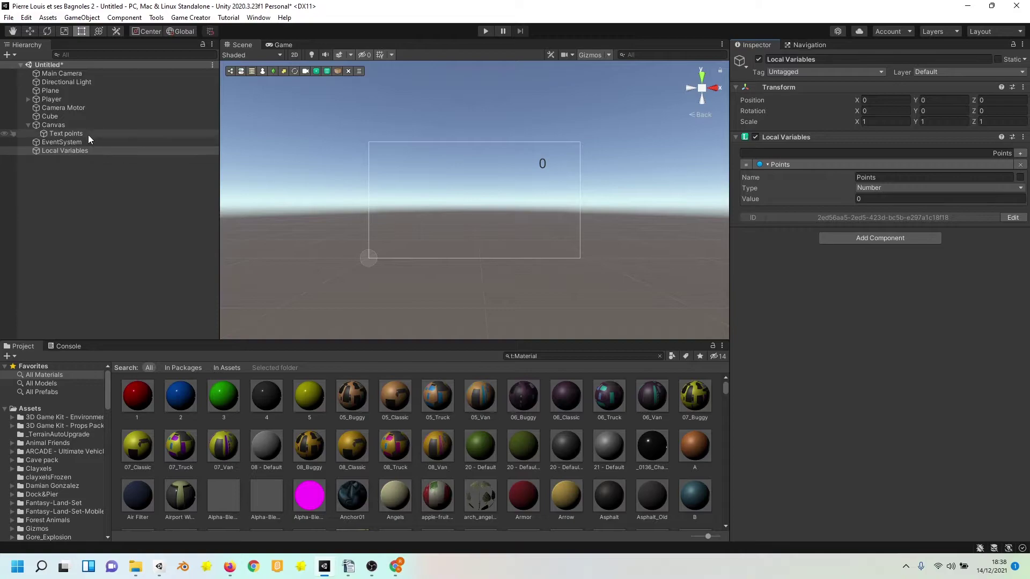
# Step: Add a Trigger component to the Cube and create an Actions child for it
pyautogui.click(52, 117)
pyautogui.doubleClick(53, 117)
pyautogui.scroll(-5, 320, 271)
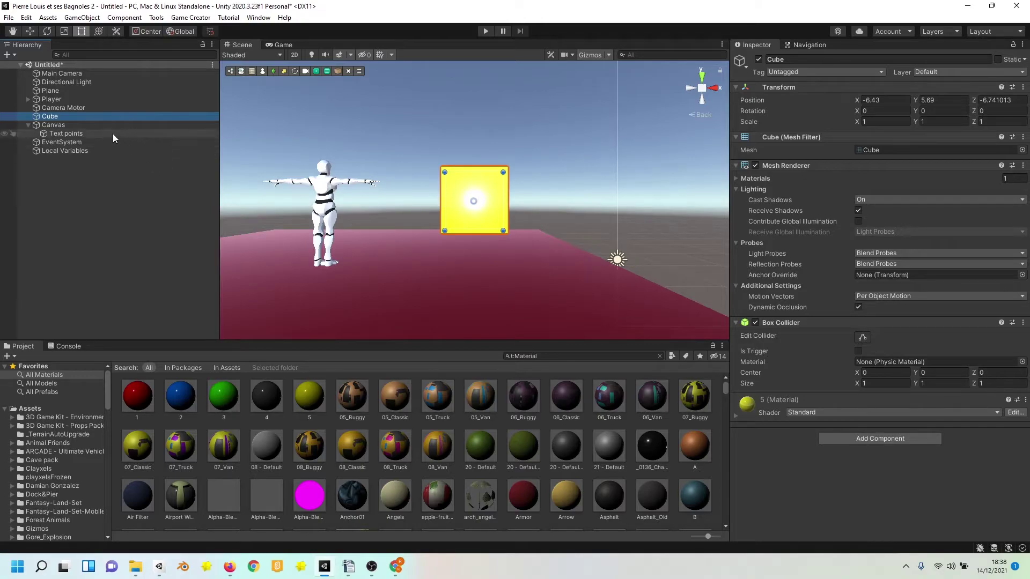
pyautogui.click(28, 34)
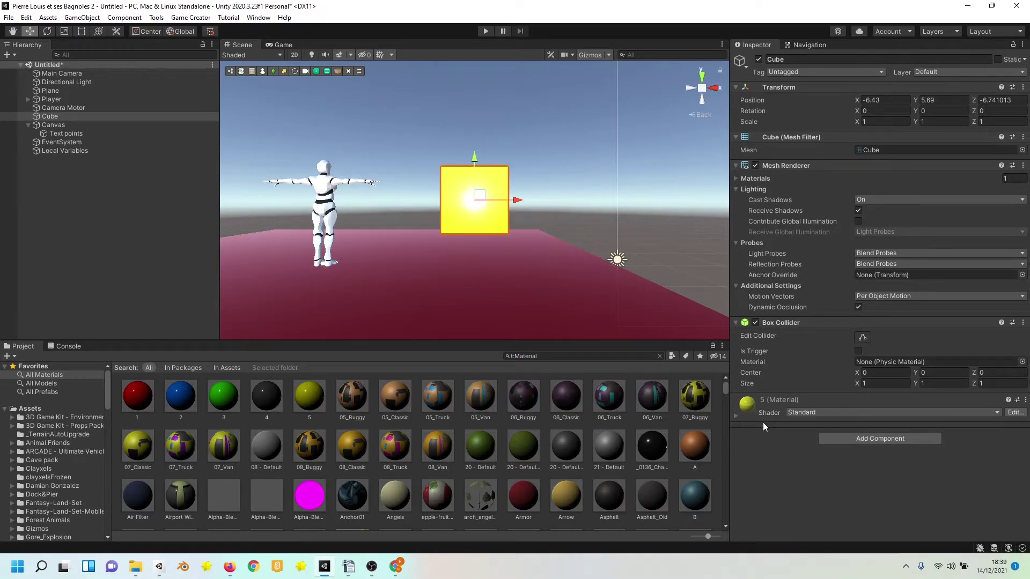
pyautogui.click(831, 438)
pyautogui.write('trigg')
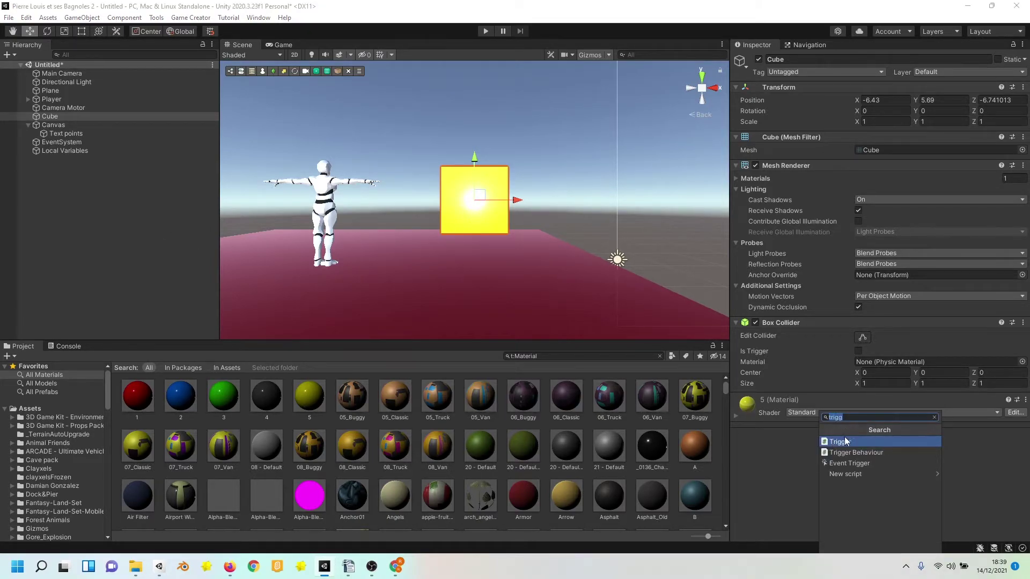
pyautogui.click(845, 440)
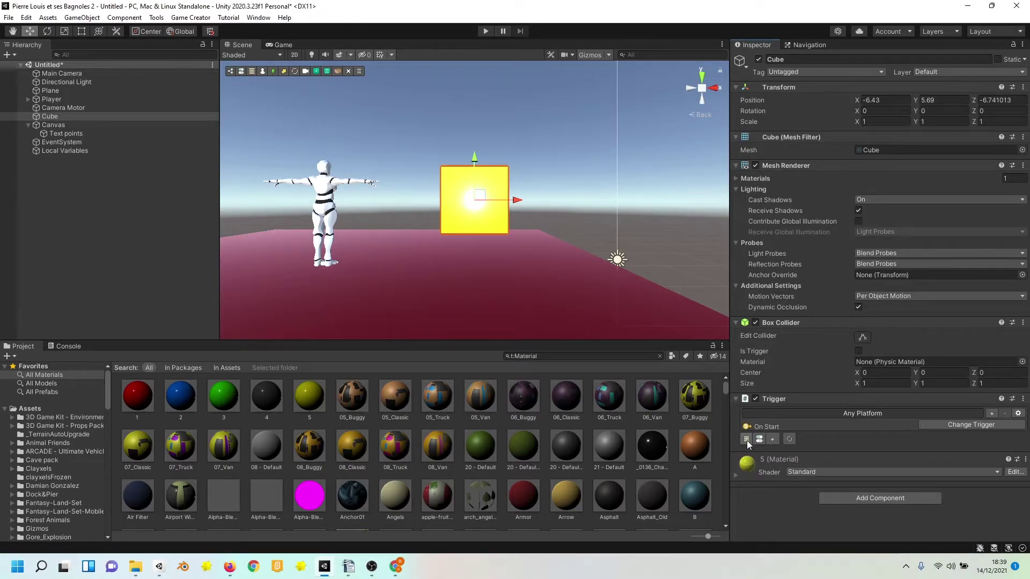
pyautogui.click(747, 440)
# Step: Add a Rotate To action targeting the Cube with rotation X 0, Y 180
pyautogui.doubleClick(816, 451)
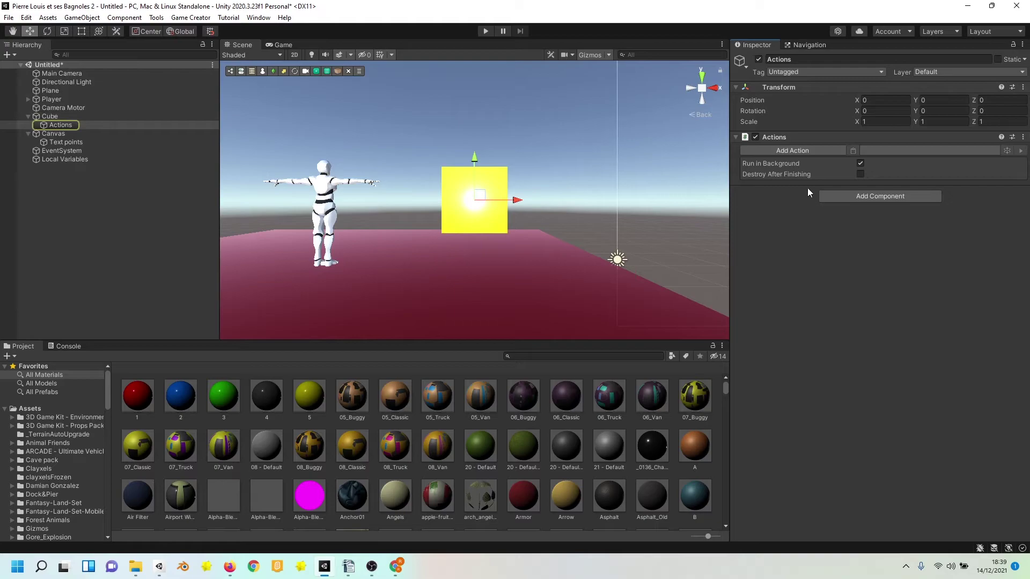
pyautogui.click(794, 153)
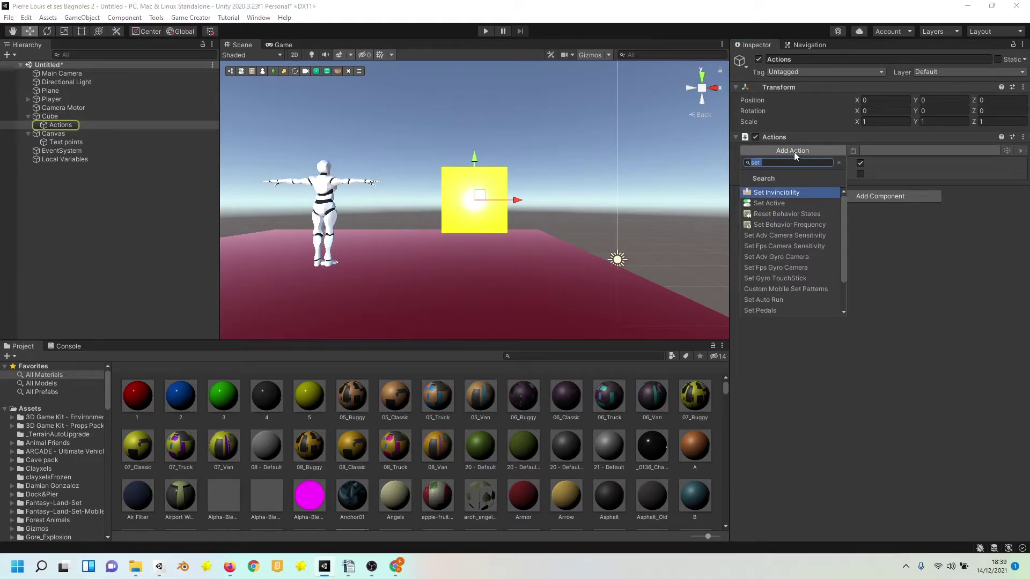
pyautogui.write('trans')
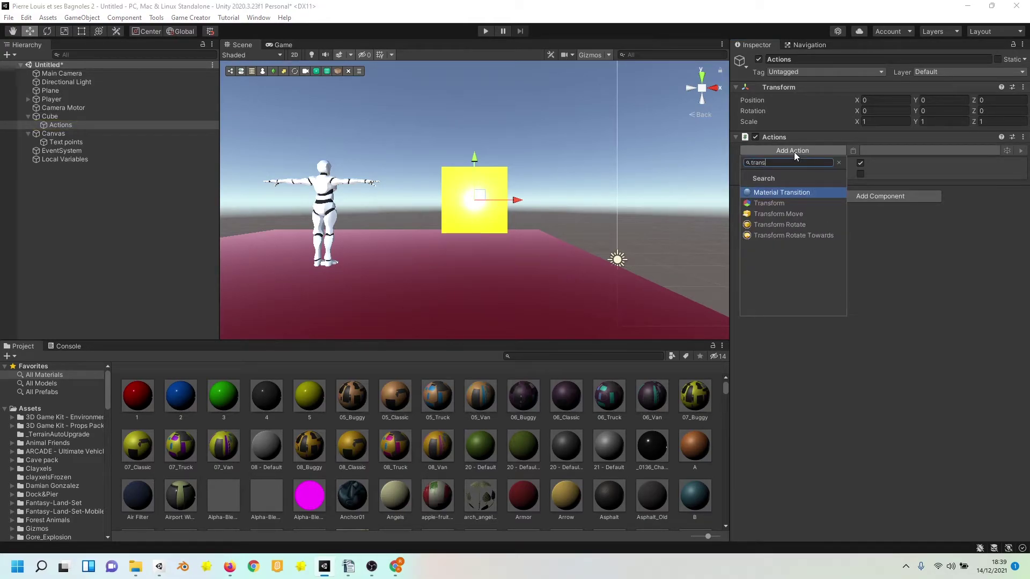
pyautogui.click(796, 225)
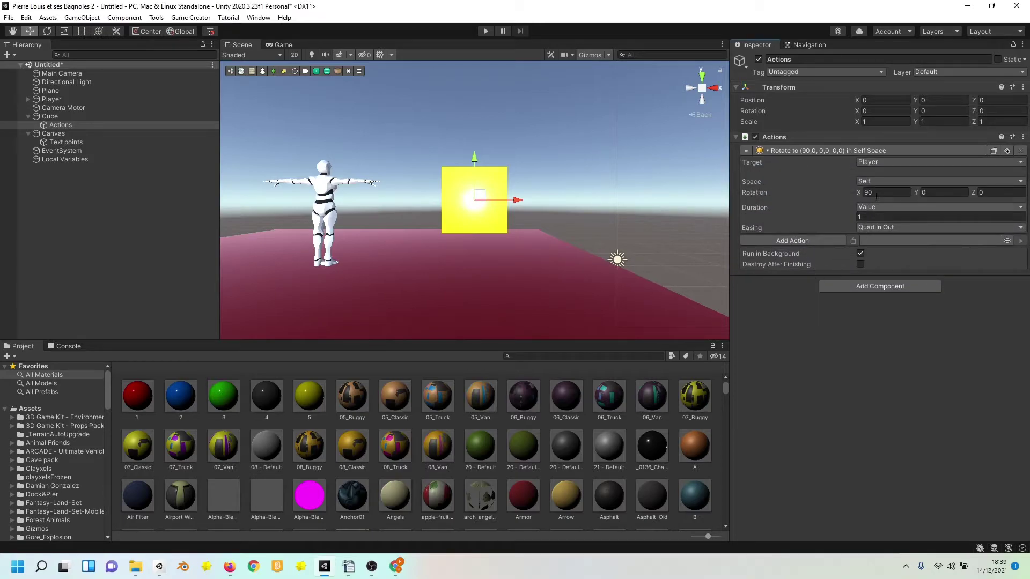
pyautogui.click(866, 163)
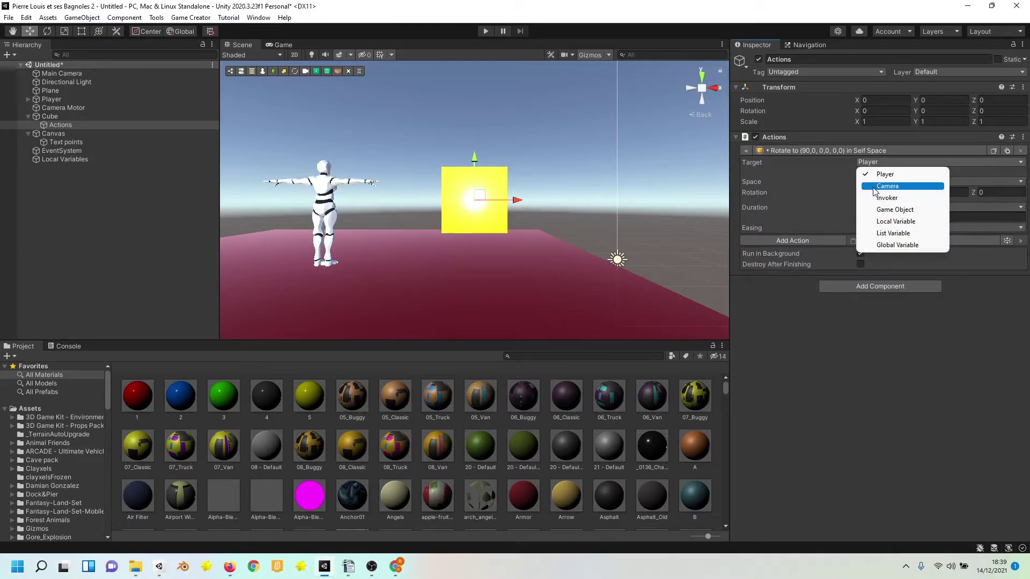
pyautogui.click(874, 209)
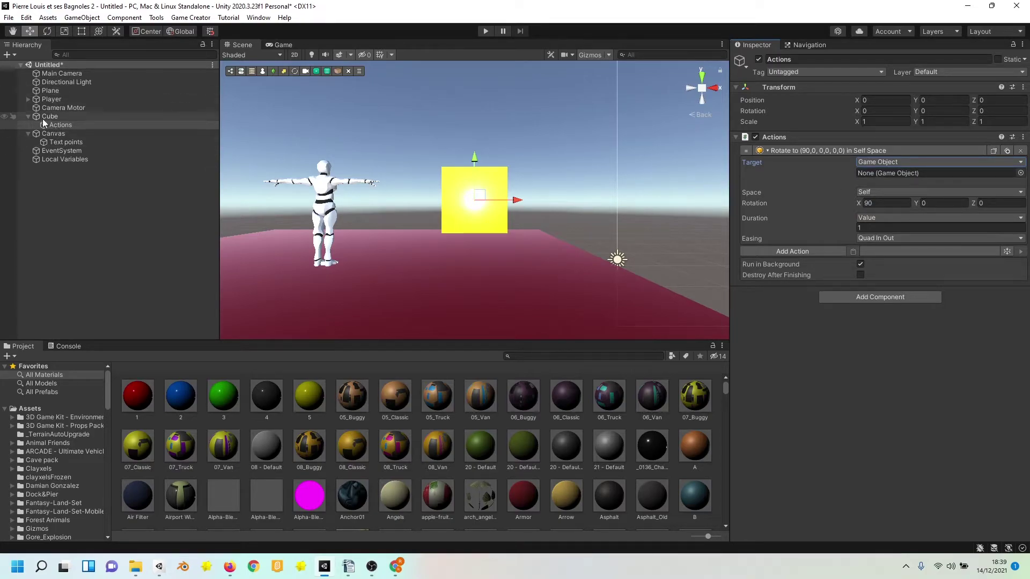
pyautogui.moveTo(43, 118); pyautogui.dragTo(851, 175)
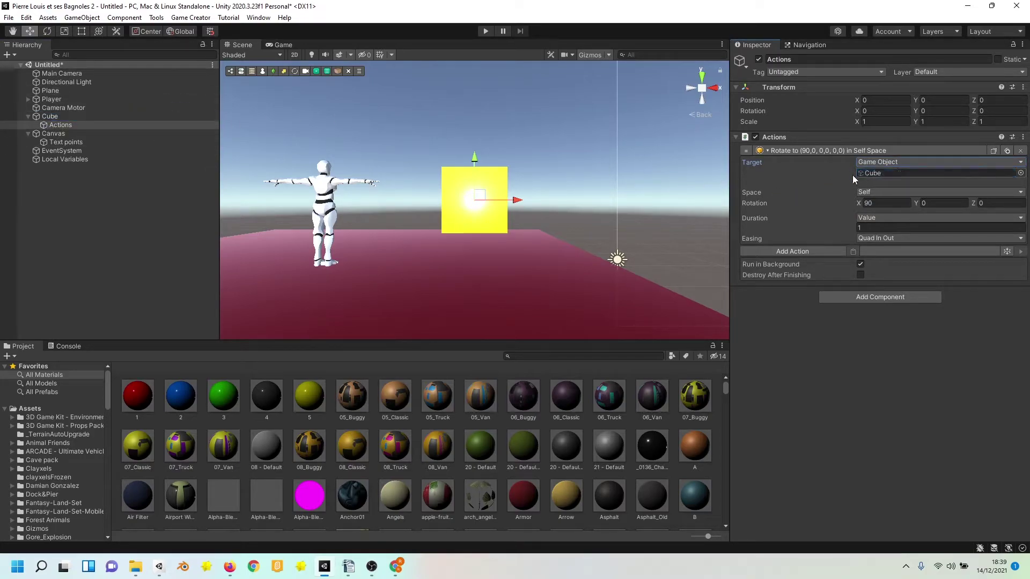
pyautogui.click(933, 202)
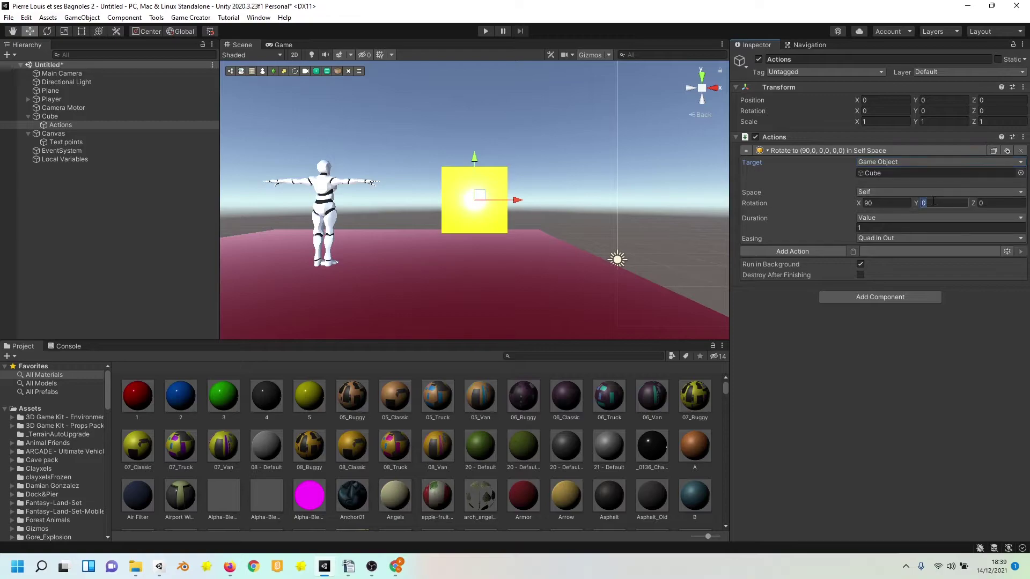
pyautogui.write('18')
pyautogui.click(872, 205)
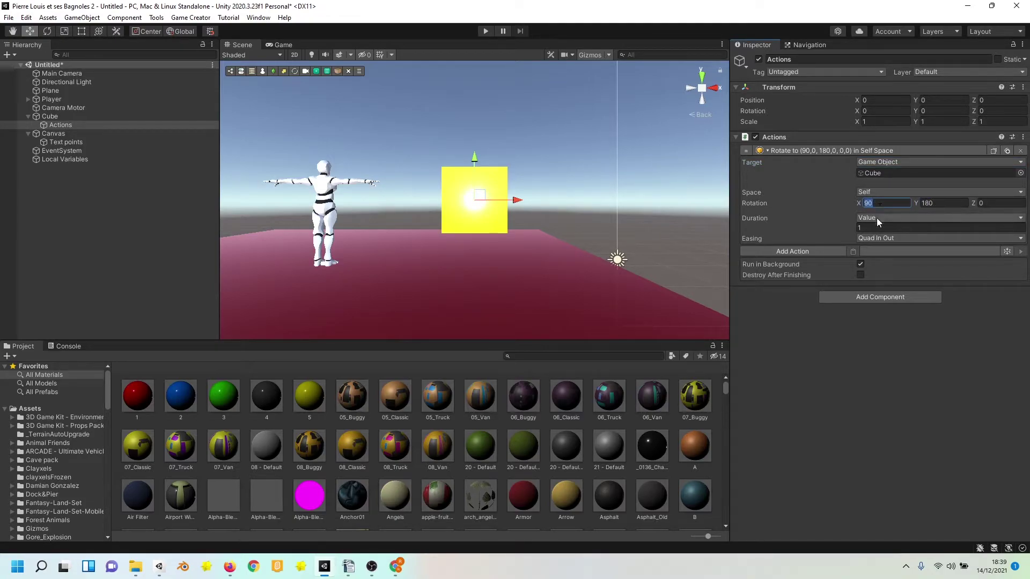
pyautogui.write('0')
# Step: Append a Restart Actions action so the rotation loops
pyautogui.click(794, 257)
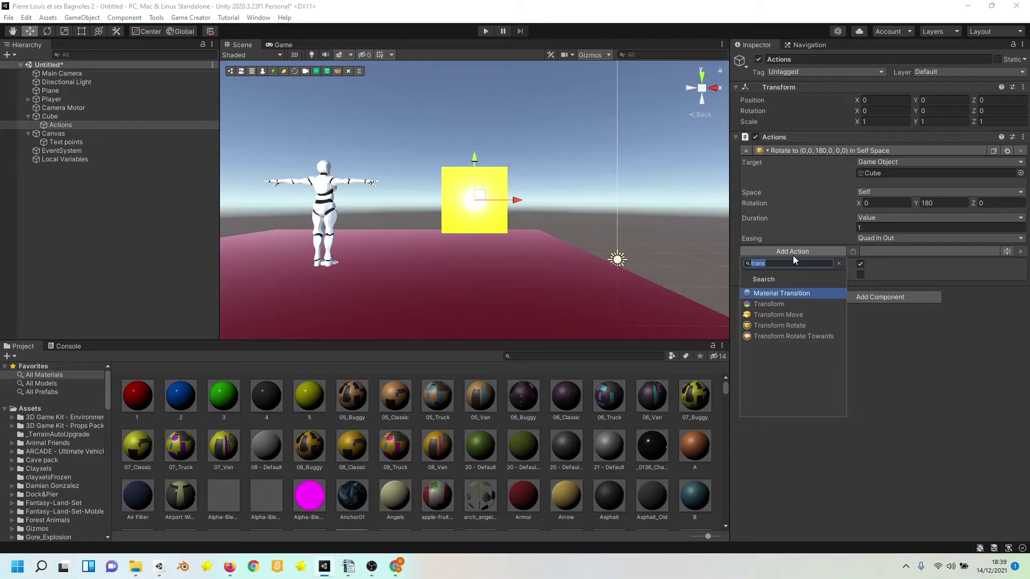
pyautogui.write('rest')
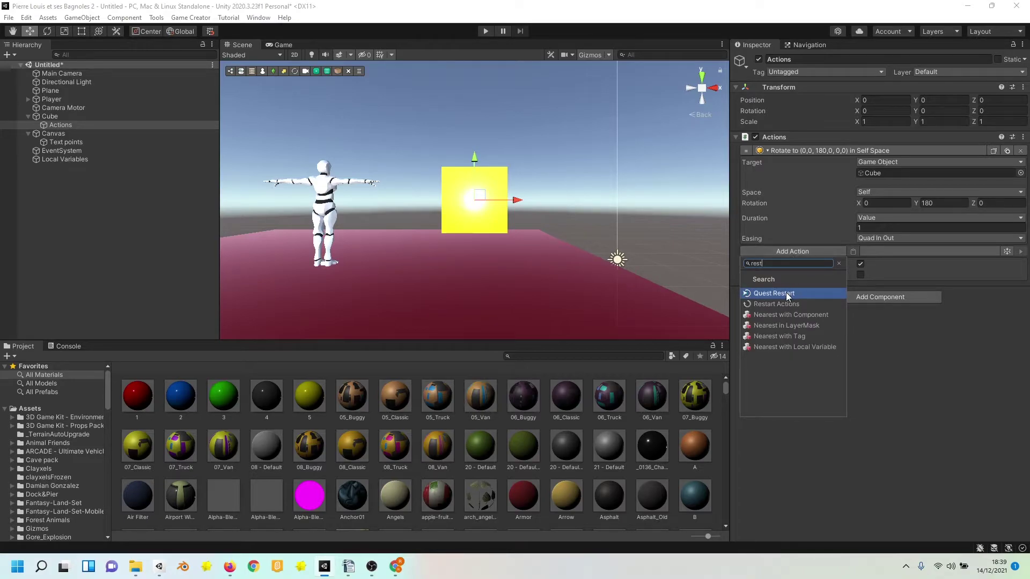
pyautogui.click(783, 303)
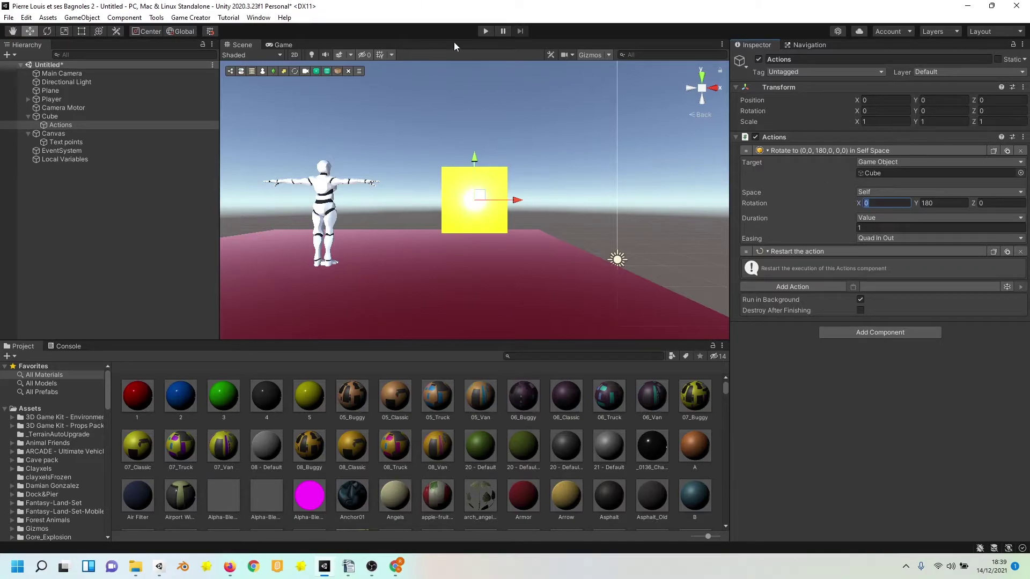
# Step: Play the scene to watch the cube rotate, then stop and select the Cube
pyautogui.click(484, 31)
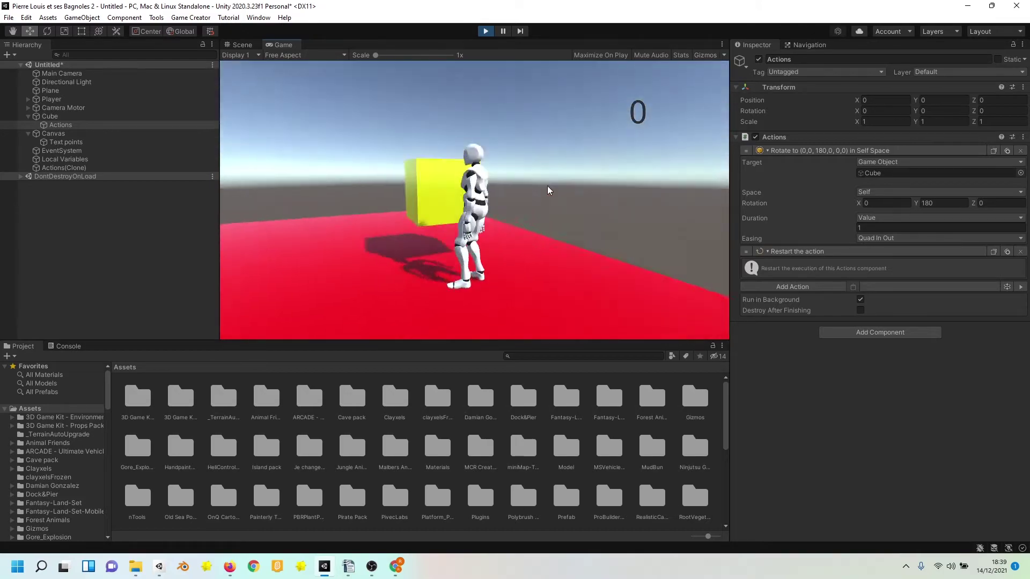
pyautogui.click(486, 31)
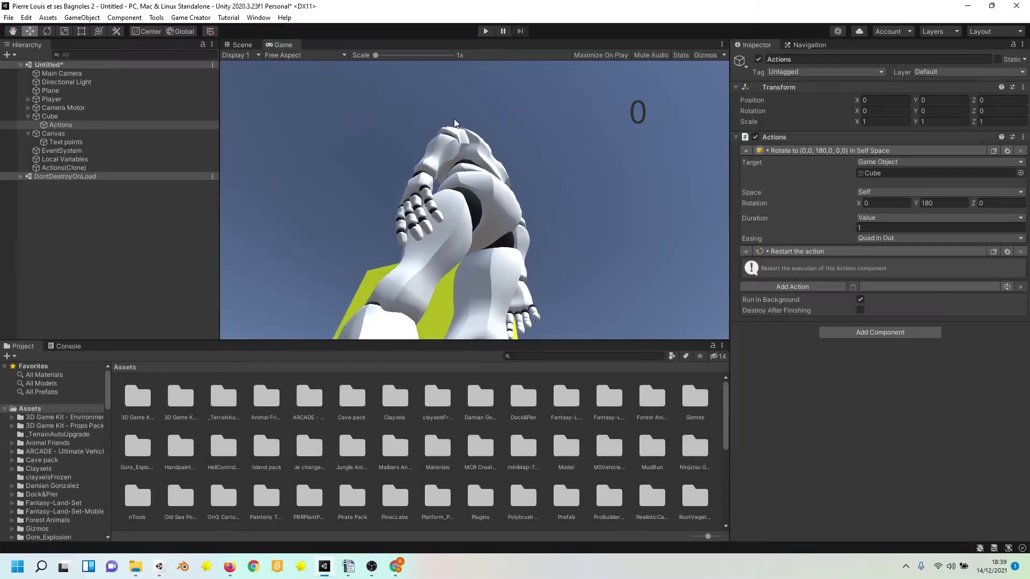
pyautogui.click(51, 117)
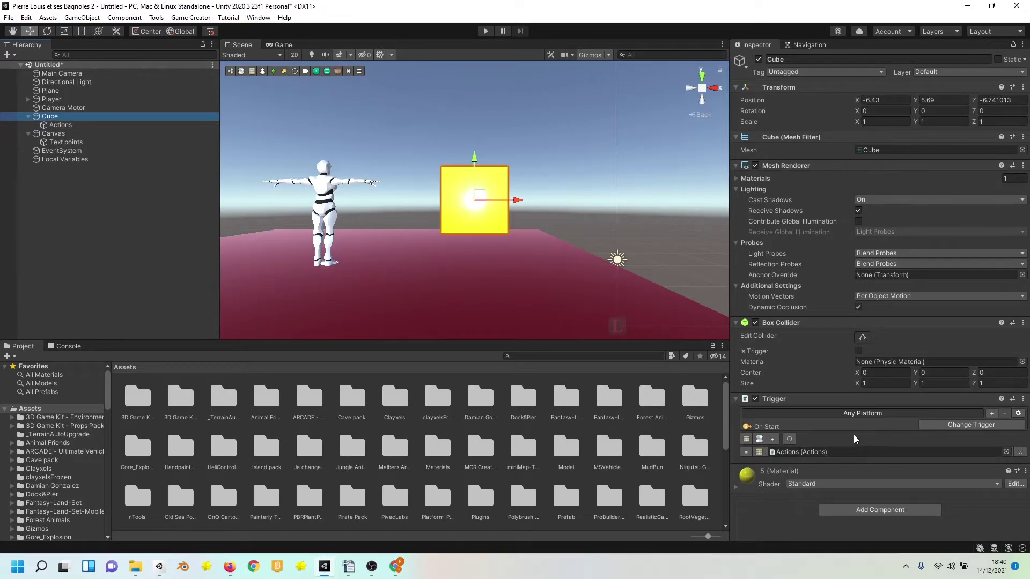
# Step: Tick Is Trigger on the Cube's Box Collider and add a second Trigger component
pyautogui.click(858, 351)
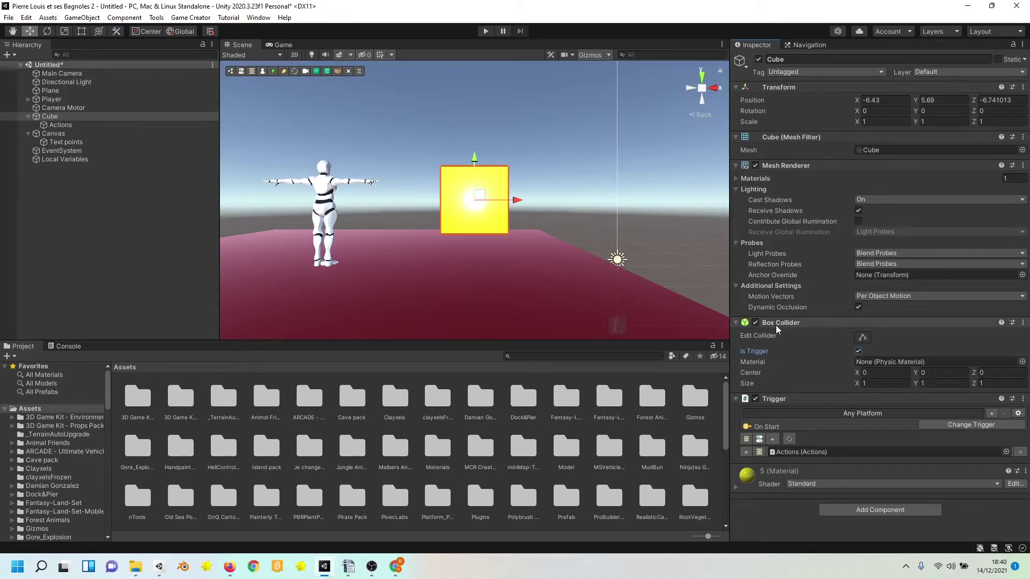
pyautogui.click(835, 510)
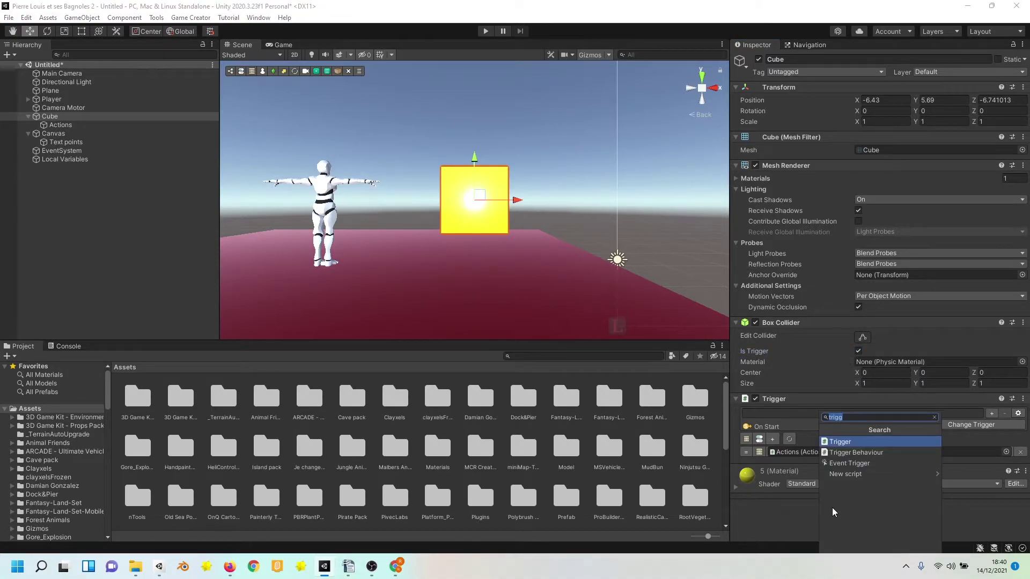
pyautogui.click(854, 447)
pyautogui.scroll(-2, 796, 493)
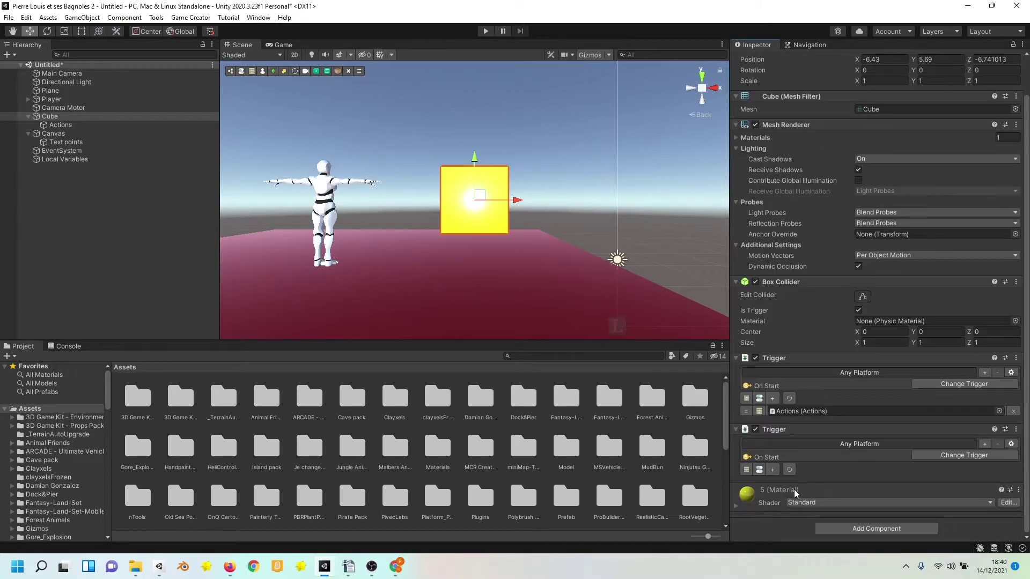
# Step: Set the new Trigger to On Player Enter and link it to a new Actions (1)
pyautogui.click(929, 457)
pyautogui.click(948, 332)
pyautogui.click(746, 470)
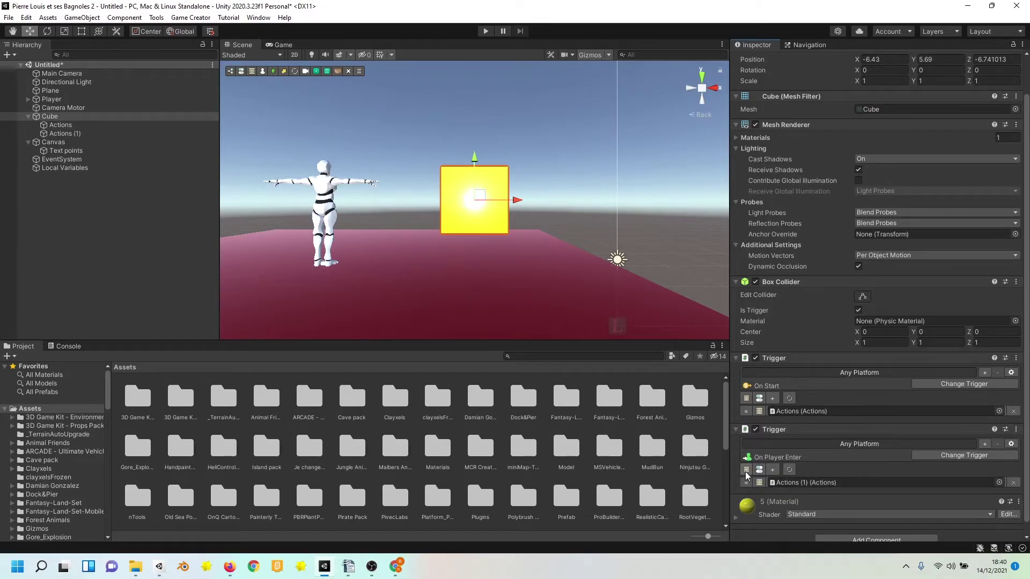
pyautogui.doubleClick(821, 483)
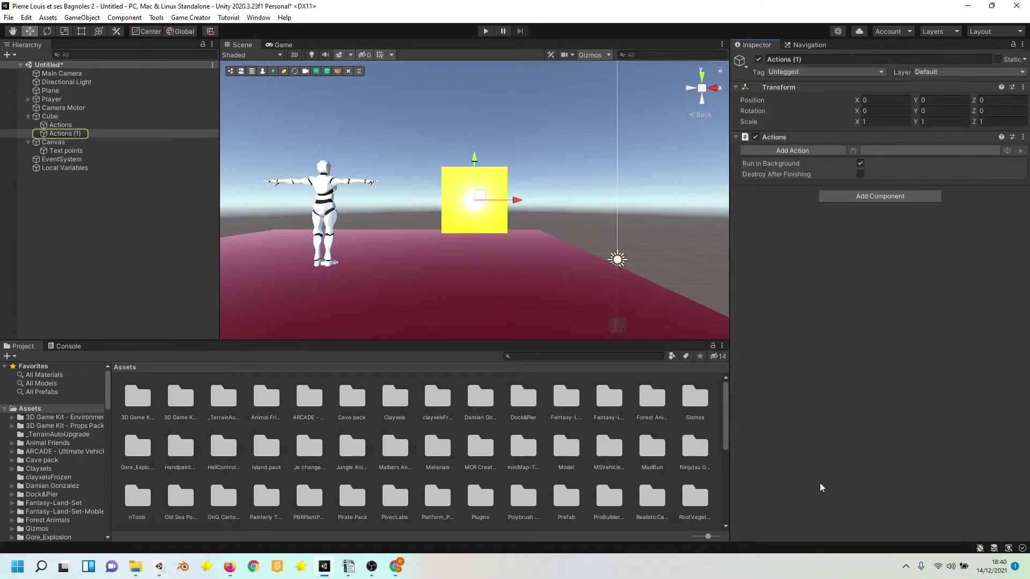
# Step: Add a Set Active action with Active unticked, targeting the Cube
pyautogui.click(794, 151)
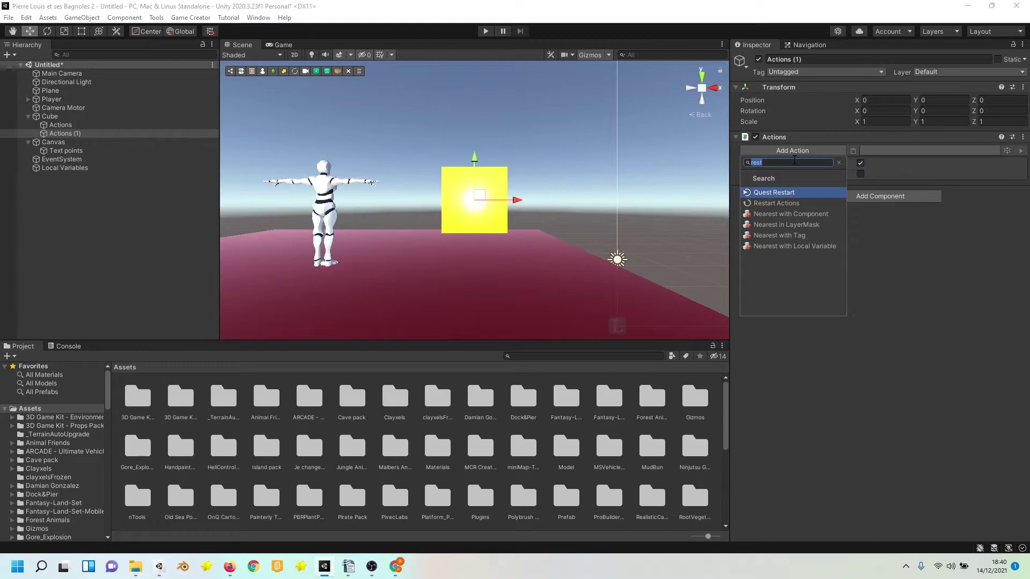
pyautogui.write('set')
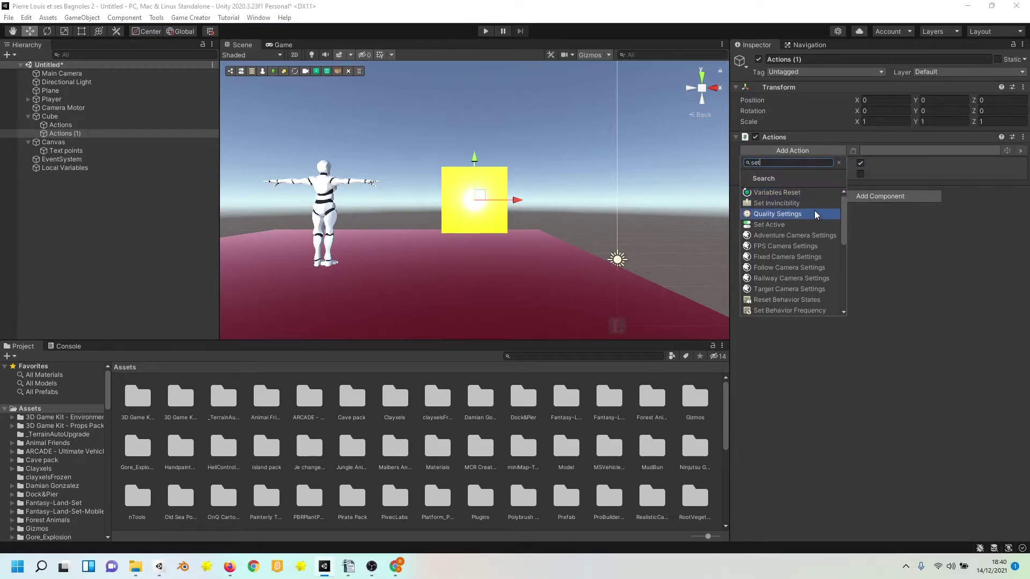
pyautogui.click(813, 224)
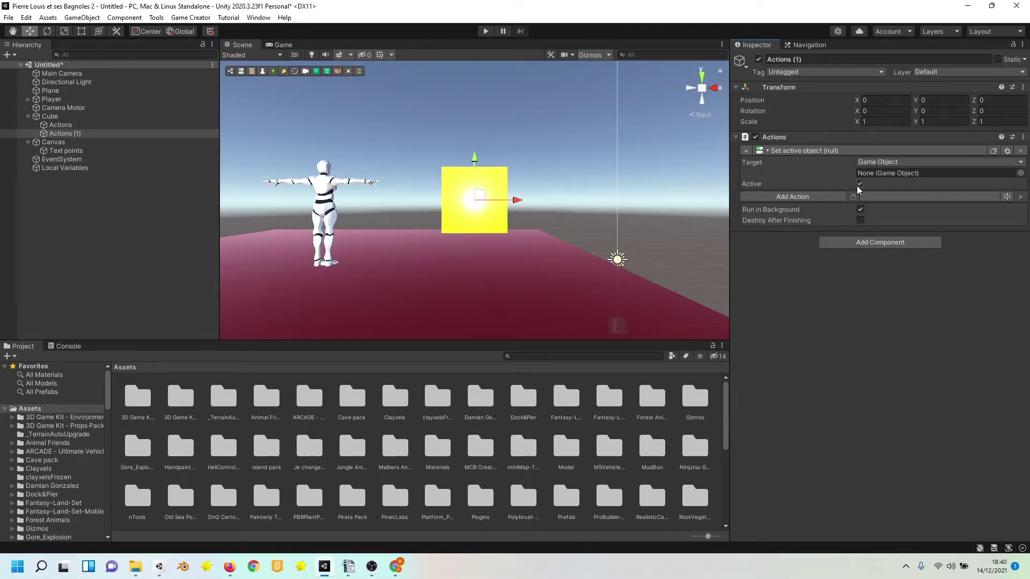
pyautogui.click(860, 184)
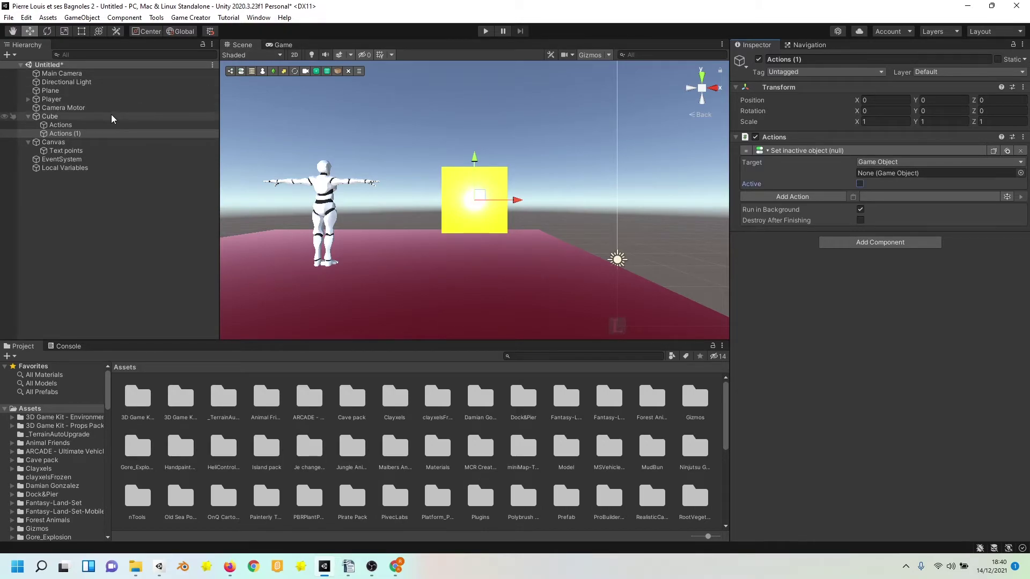
pyautogui.moveTo(73, 118); pyautogui.dragTo(750, 228)
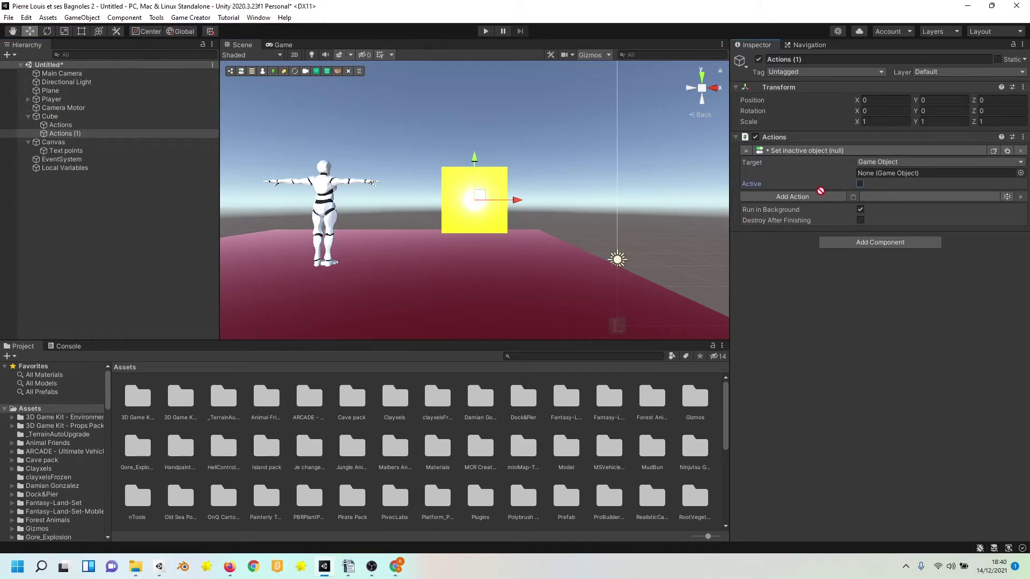
pyautogui.moveTo(821, 191); pyautogui.dragTo(869, 177)
# Step: Add a Variable Add action that increases the Points local variable on Local Variables by 1
pyautogui.click(803, 198)
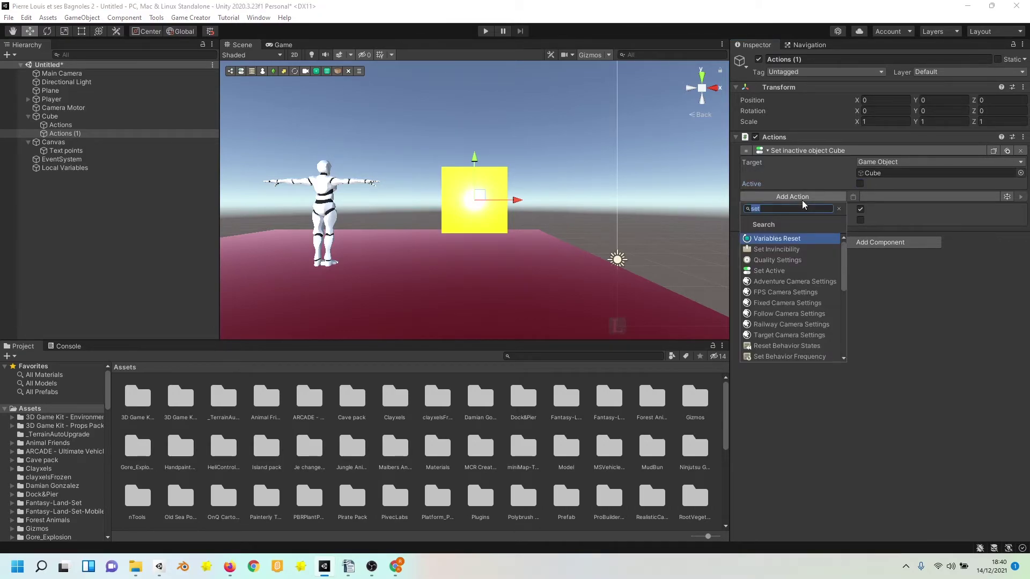
pyautogui.write('varia')
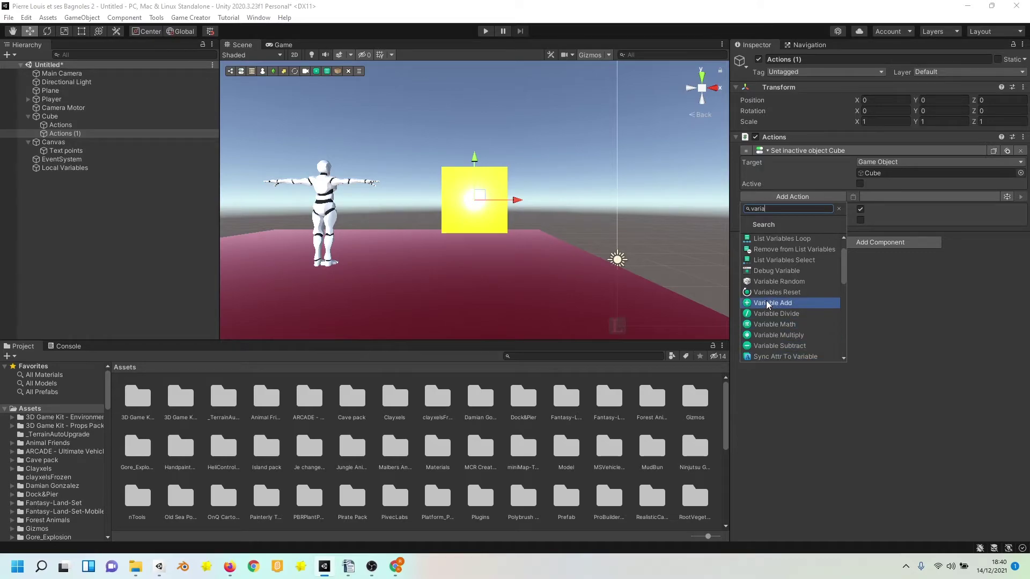
pyautogui.click(778, 305)
pyautogui.click(863, 209)
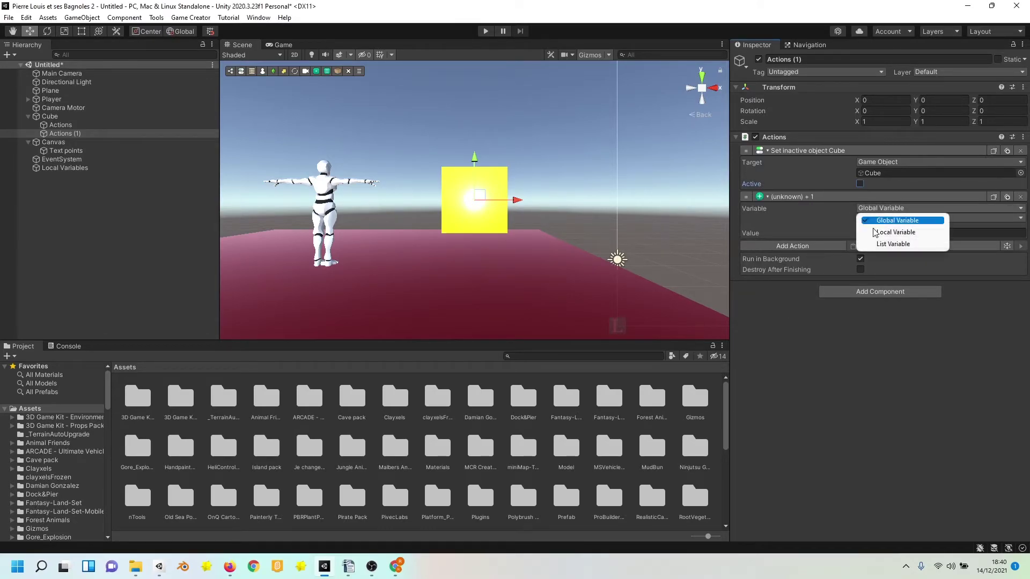
pyautogui.click(880, 238)
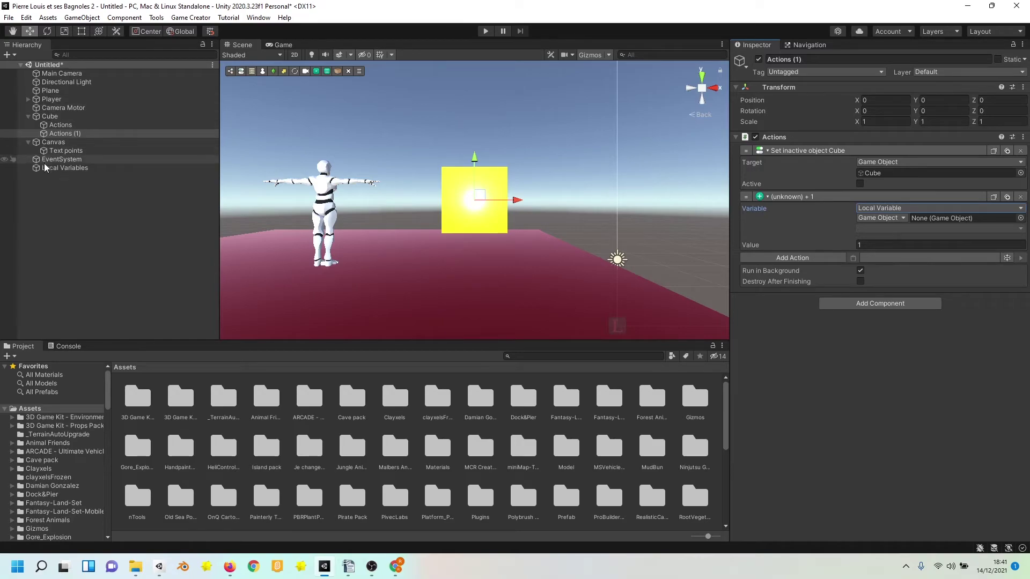
pyautogui.moveTo(59, 168)
pyautogui.mouseDown()
pyautogui.moveTo(948, 240)
pyautogui.moveTo(947, 218)
pyautogui.mouseUp()
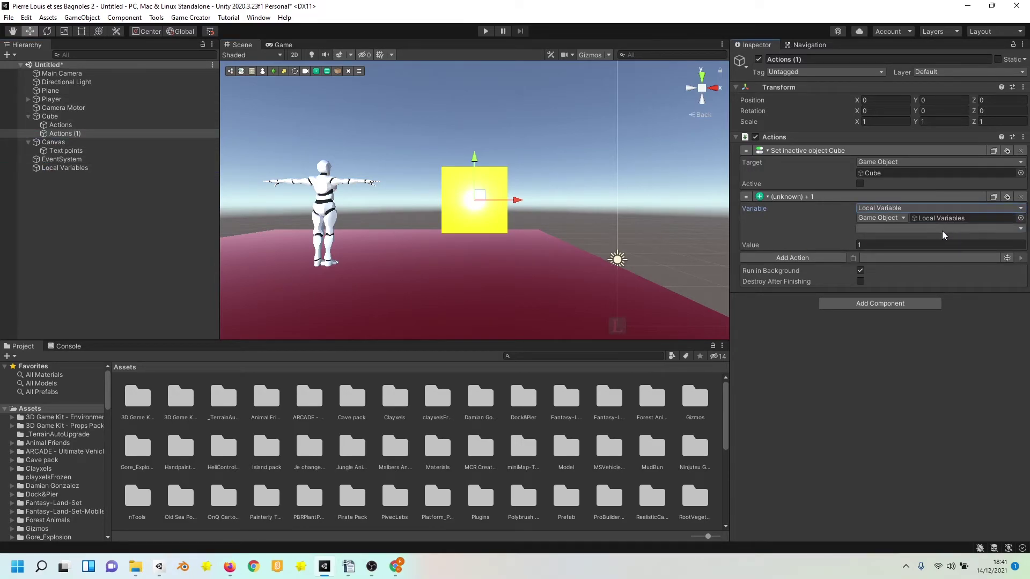
pyautogui.click(944, 230)
pyautogui.click(927, 256)
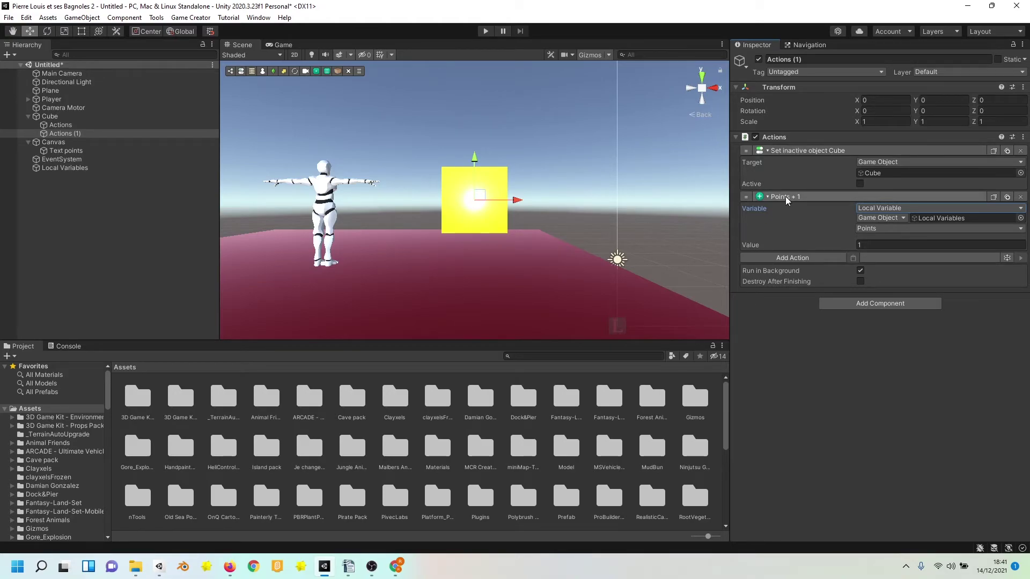
pyautogui.click(800, 258)
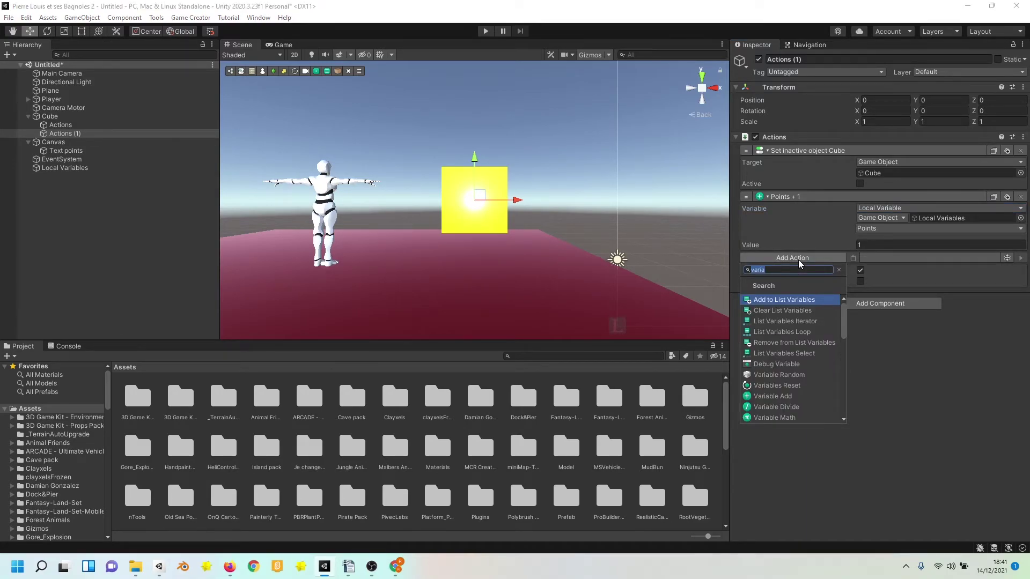
# Step: Add a Change Text action making Text points display the local Points variable, then start Play
pyautogui.write('change')
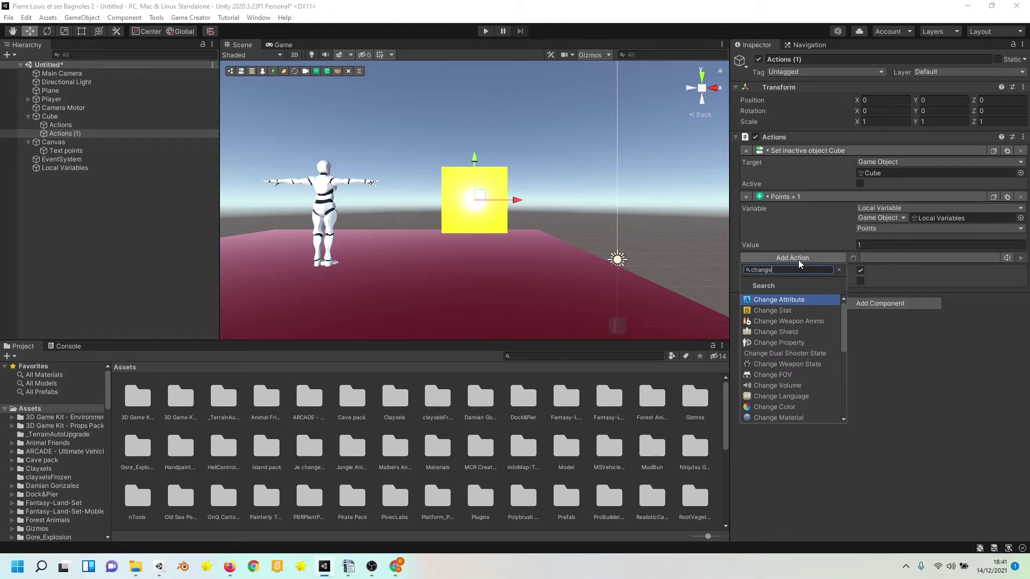
pyautogui.scroll(-2, 776, 362)
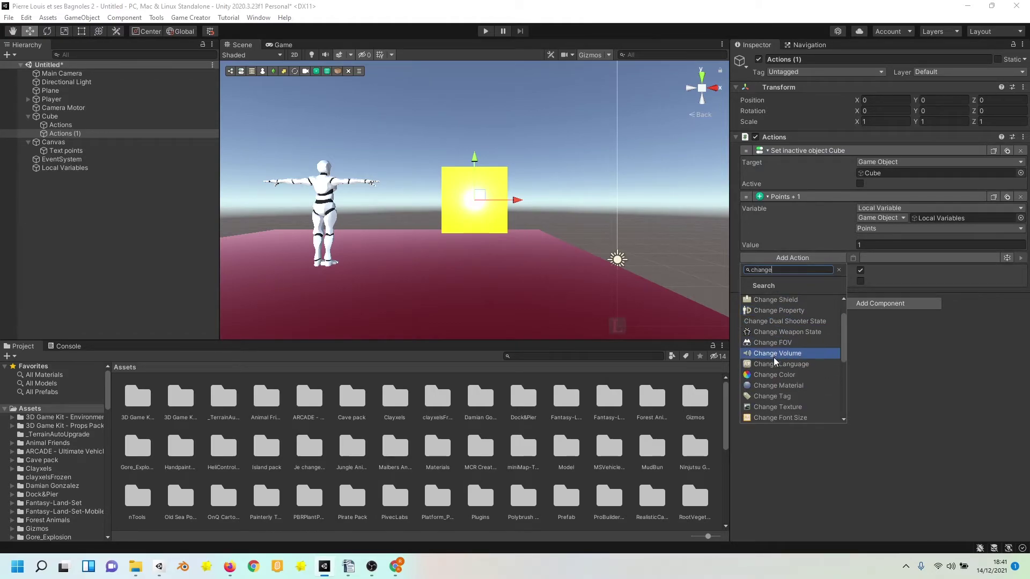
pyautogui.write(' t')
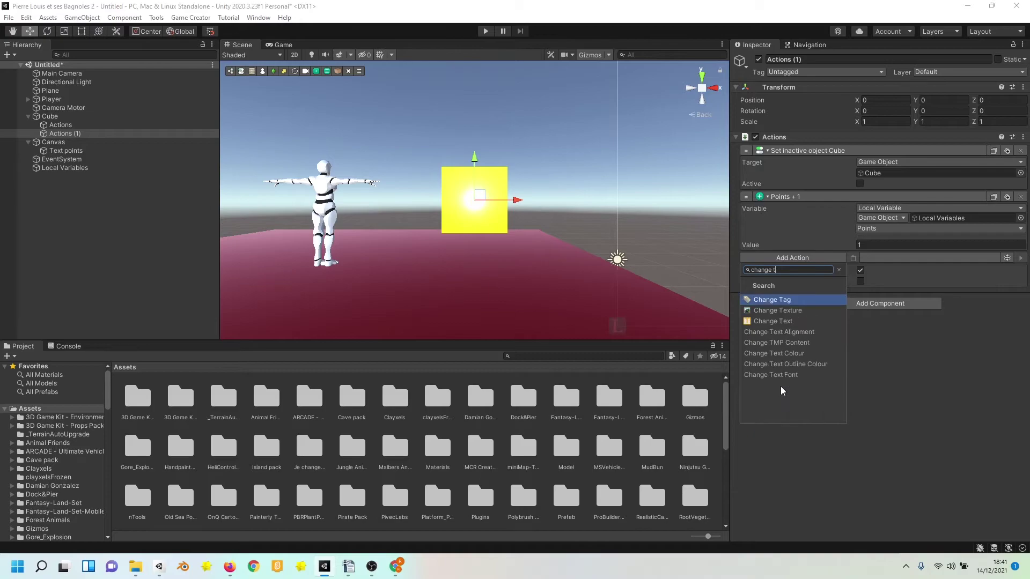
pyautogui.click(783, 321)
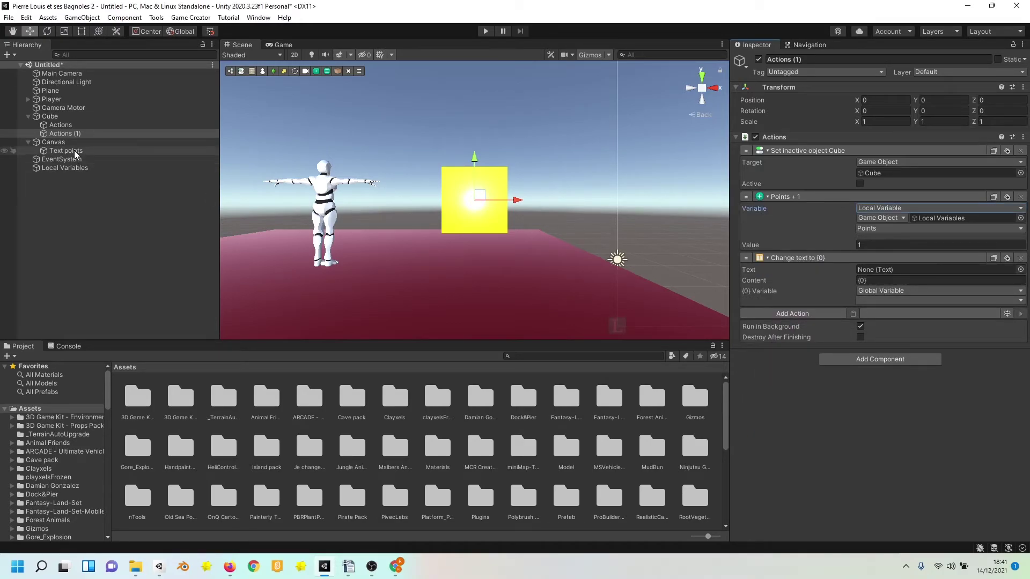
pyautogui.moveTo(76, 154); pyautogui.dragTo(923, 277)
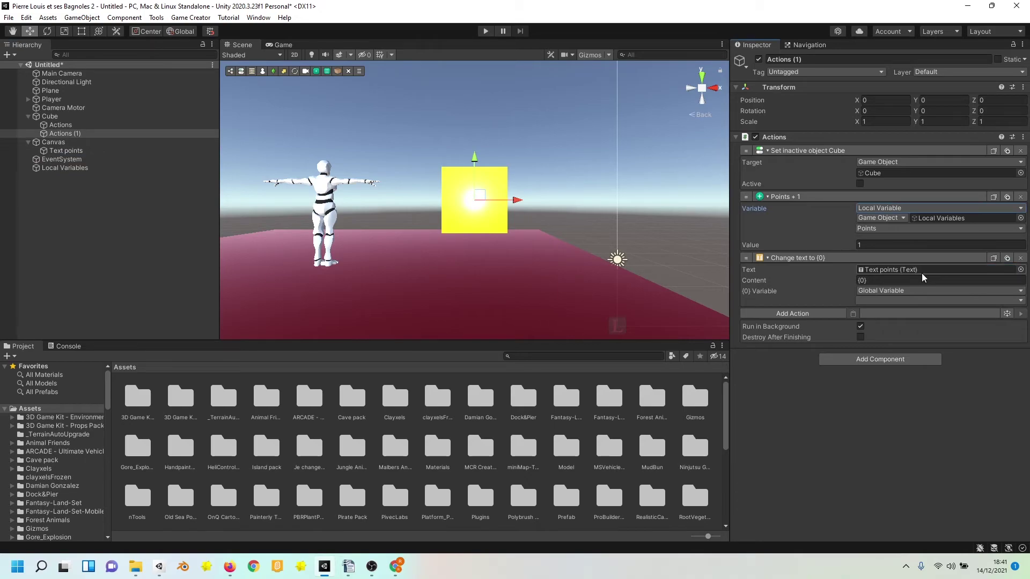
pyautogui.click(904, 292)
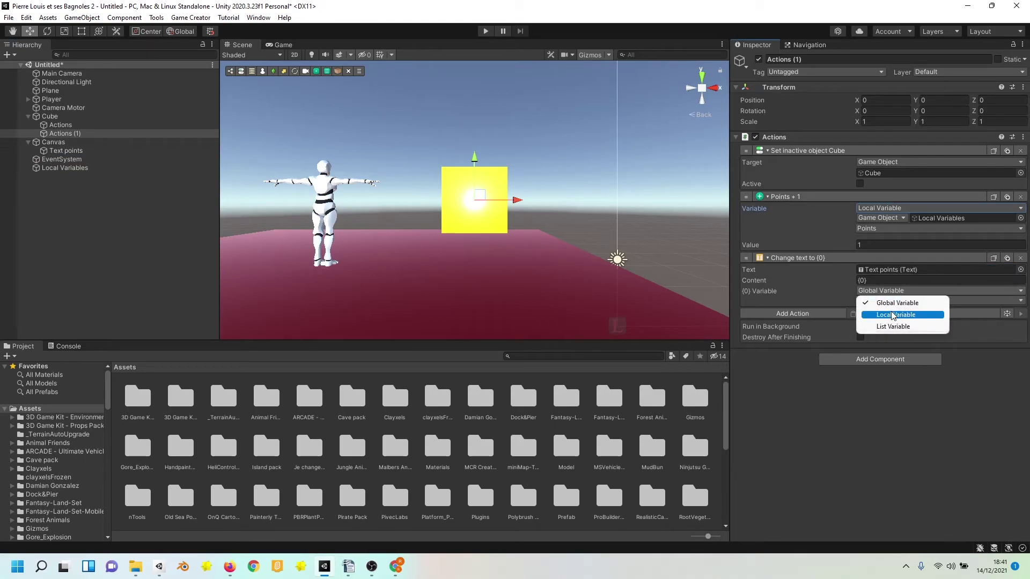
pyautogui.click(894, 316)
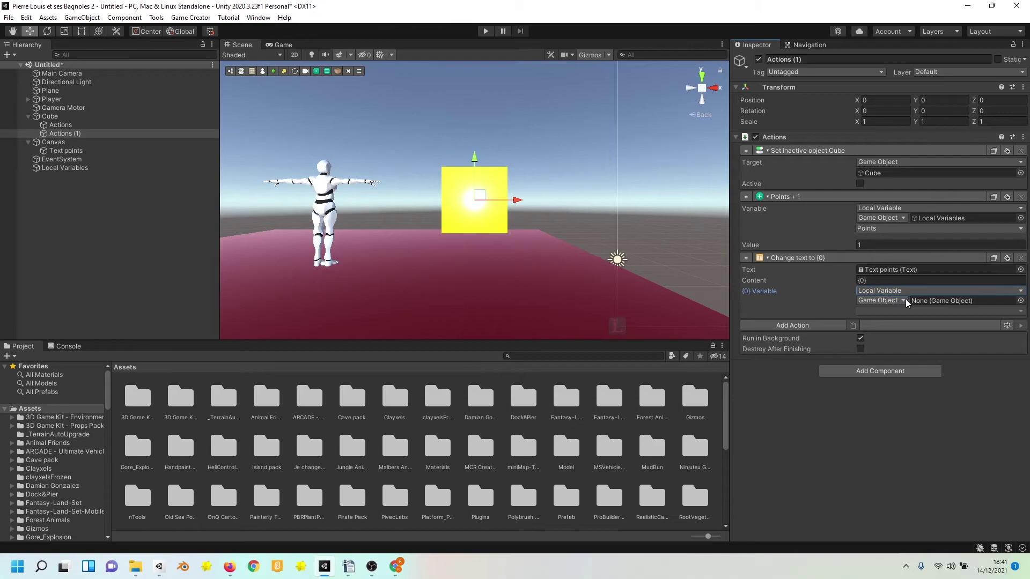
pyautogui.moveTo(65, 168); pyautogui.dragTo(919, 301)
pyautogui.click(919, 311)
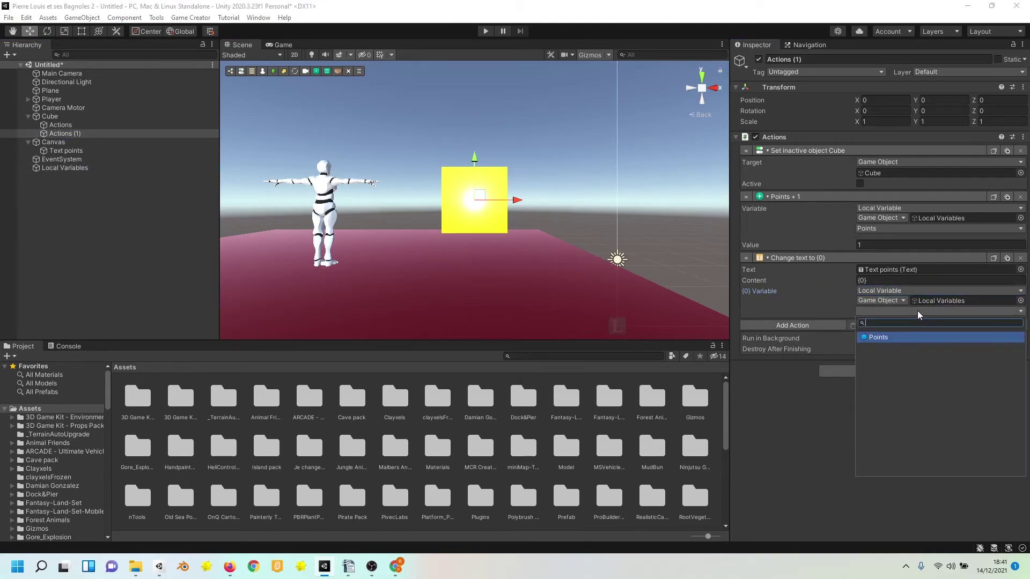
pyautogui.click(901, 339)
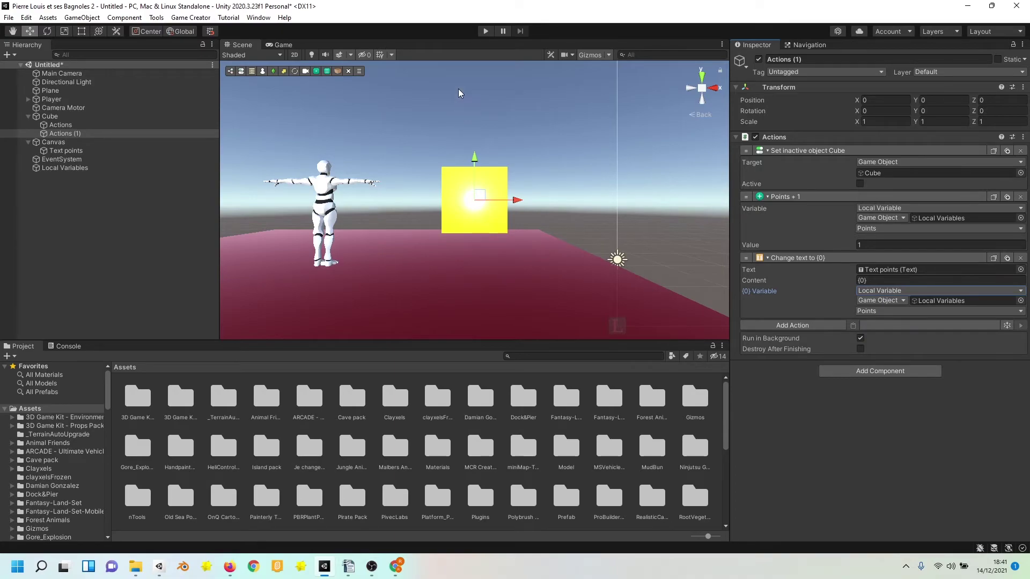
pyautogui.click(485, 31)
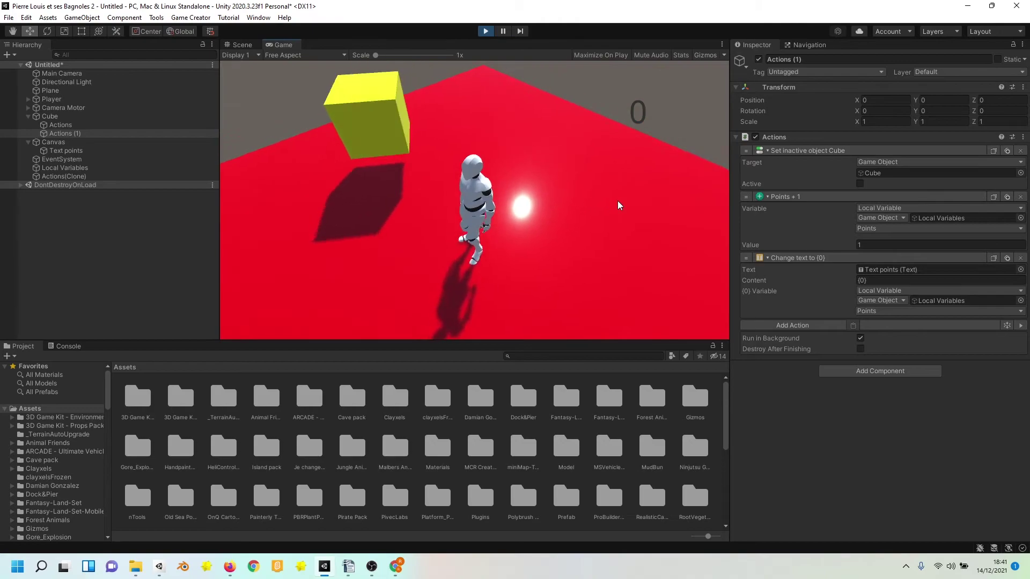
# Step: Walk the character into the yellow cube to score 1, then stop play mode
pyautogui.press('w')
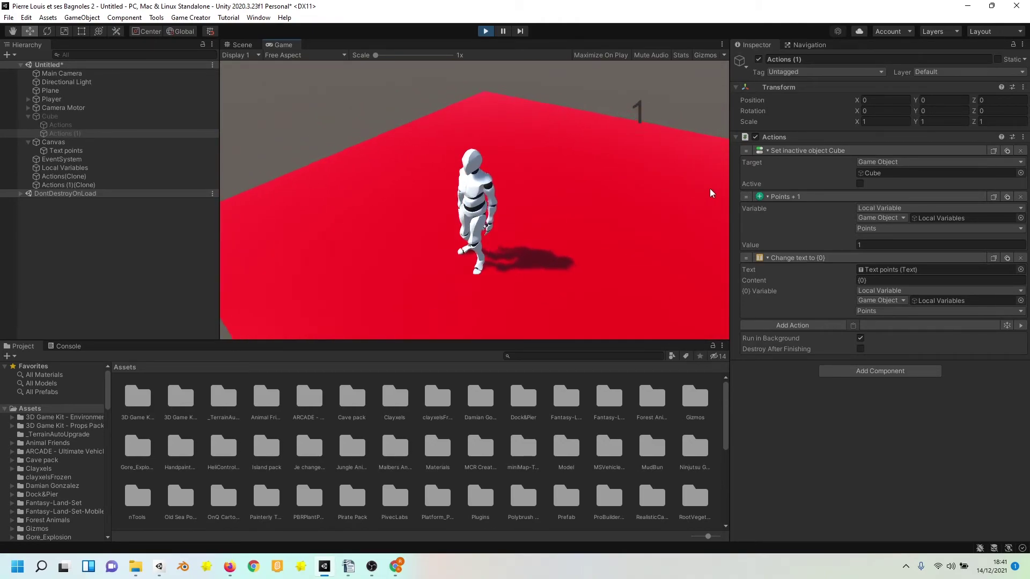
pyautogui.click(486, 33)
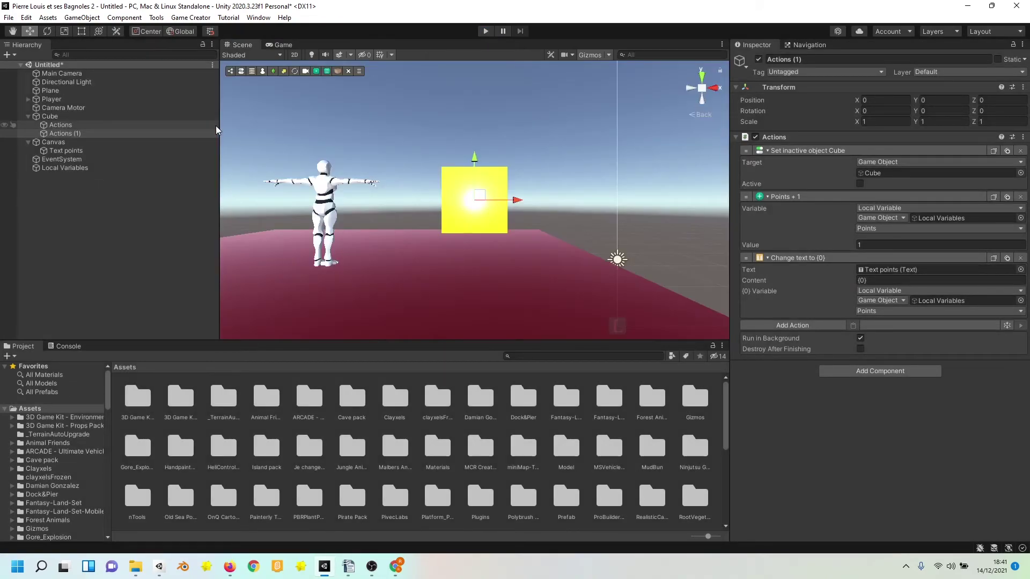
# Step: Duplicate the Cube twice and line Cube (1) and Cube (2) up along X
pyautogui.click(28, 116)
pyautogui.click(42, 119)
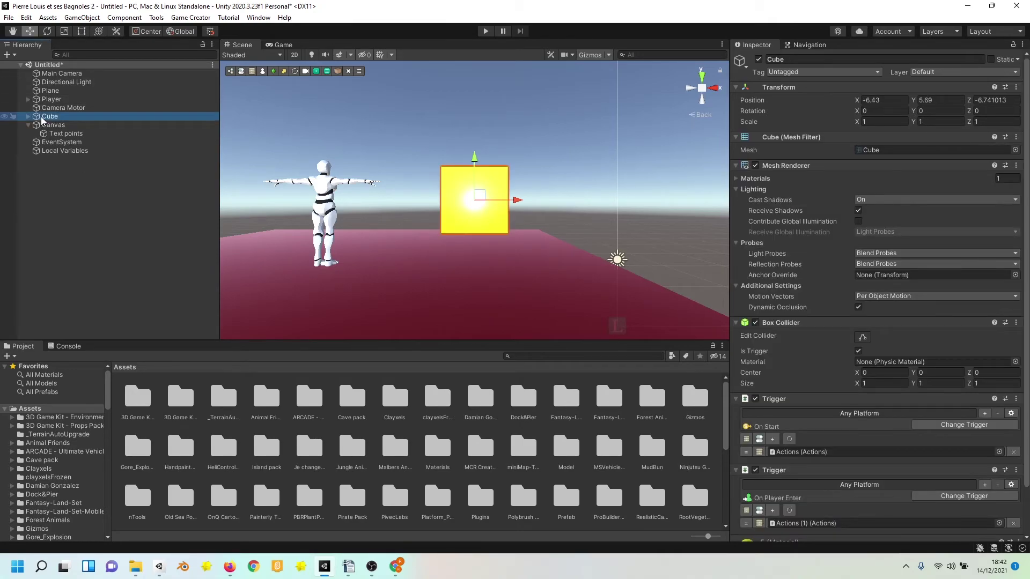
pyautogui.hotkey('ctrl', 'd')
pyautogui.hotkey('ctrl', 'd')
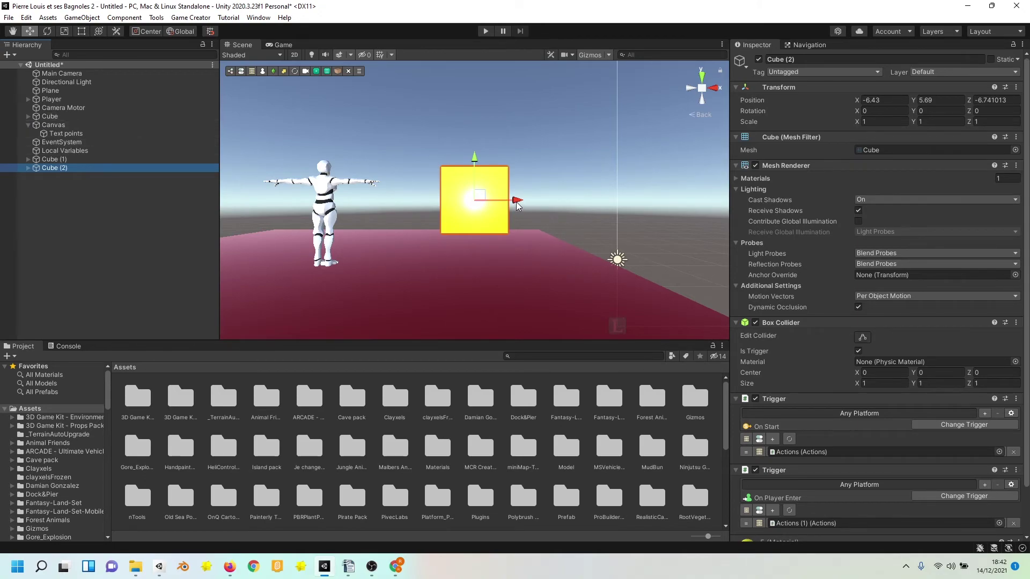
pyautogui.moveTo(518, 200); pyautogui.dragTo(426, 201)
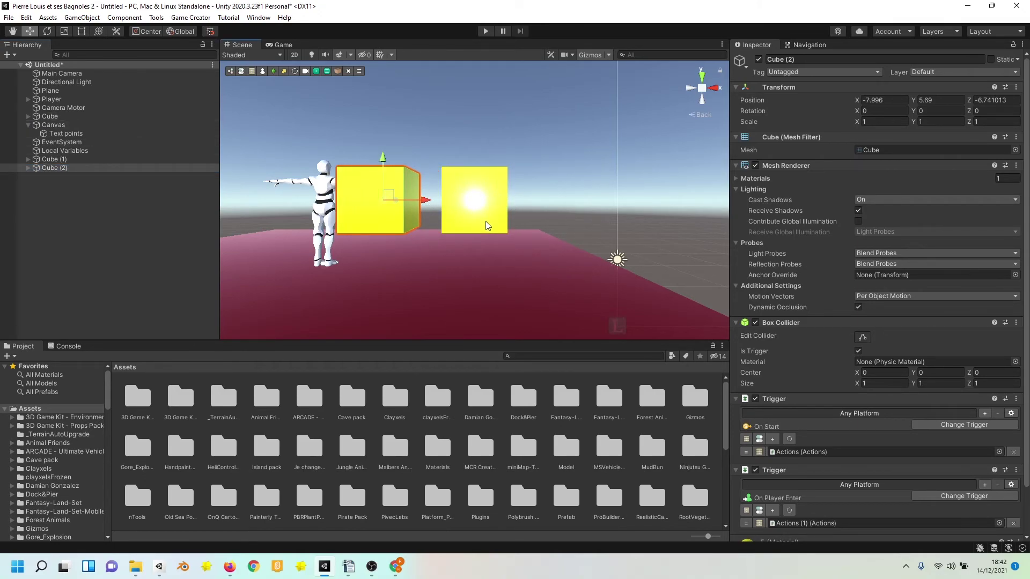
pyautogui.click(54, 160)
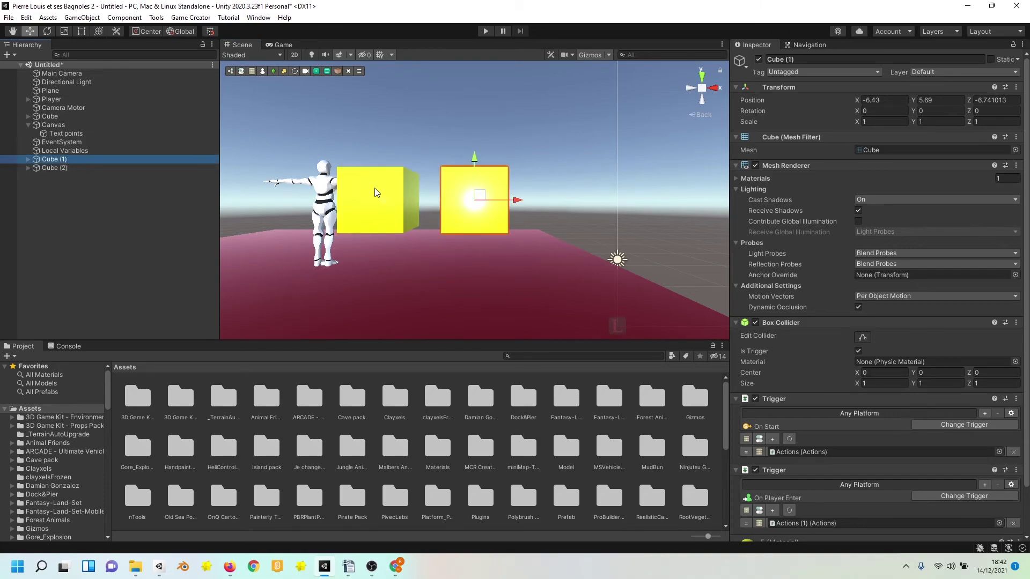
pyautogui.moveTo(518, 200)
pyautogui.mouseDown()
pyautogui.moveTo(599, 202)
pyautogui.moveTo(331, 199)
pyautogui.mouseUp()
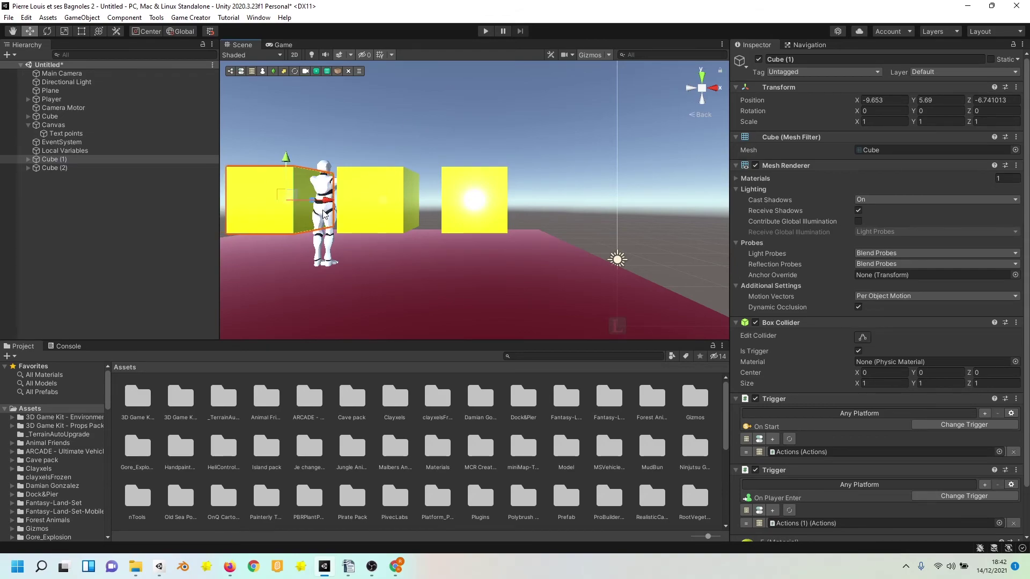
# Step: Reposition the Player in front of the three cubes and start Play
pyautogui.click(52, 99)
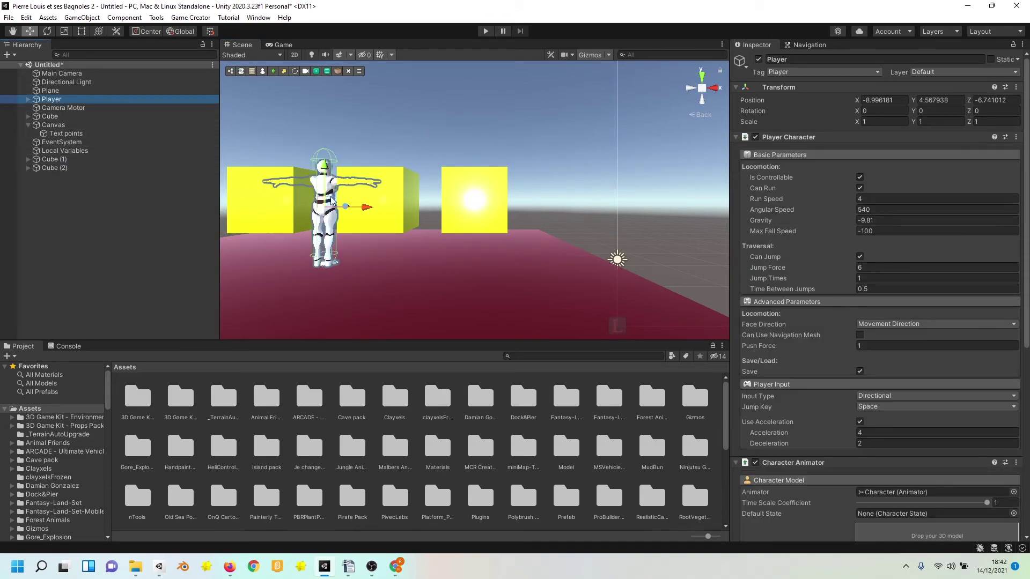
pyautogui.moveTo(345, 212); pyautogui.dragTo(292, 215)
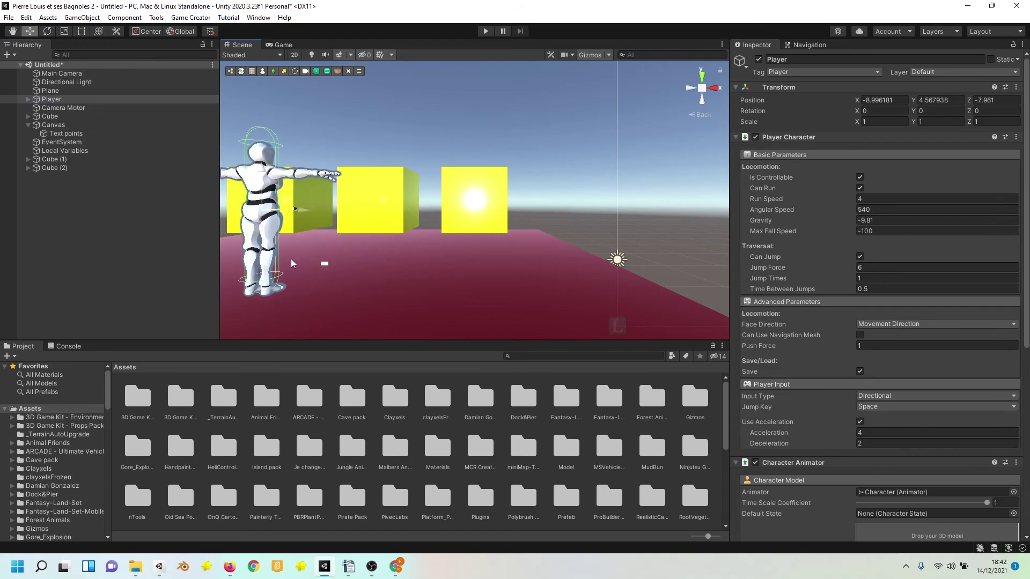
pyautogui.click(485, 32)
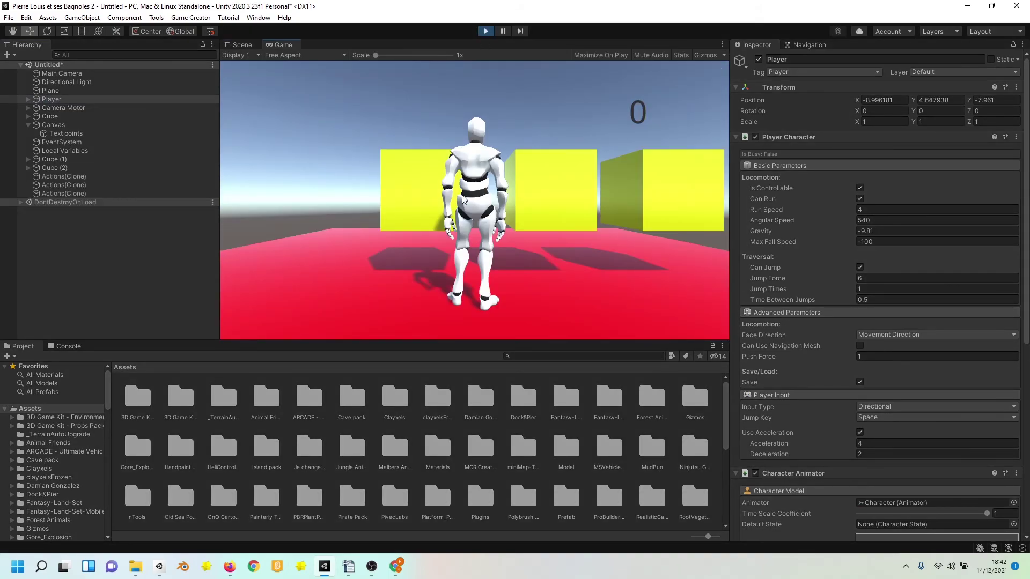
# Step: Walk the player through all three yellow cubes so Points reaches 3, then orbit the camera
pyautogui.press('w')
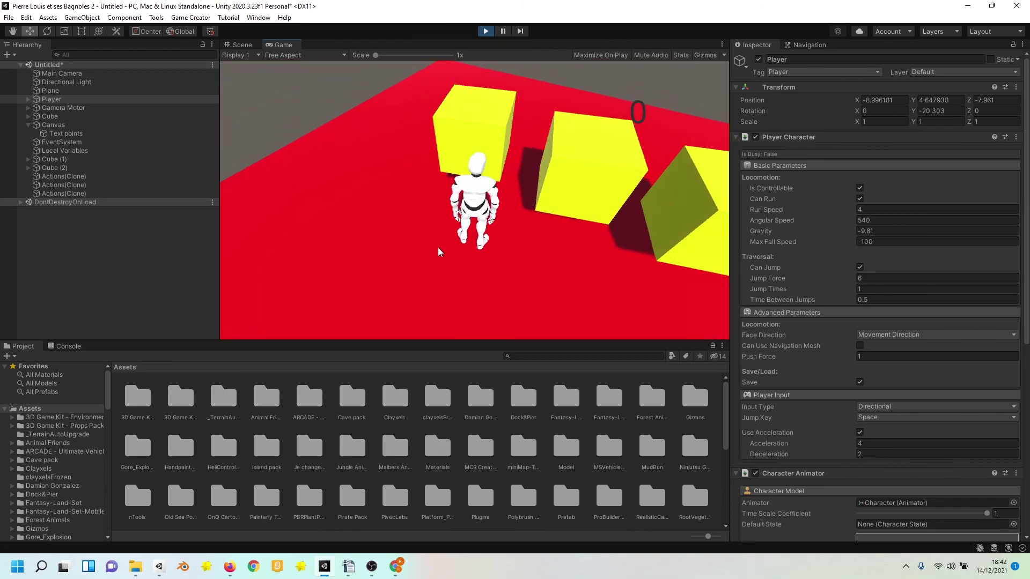
pyautogui.press('w')
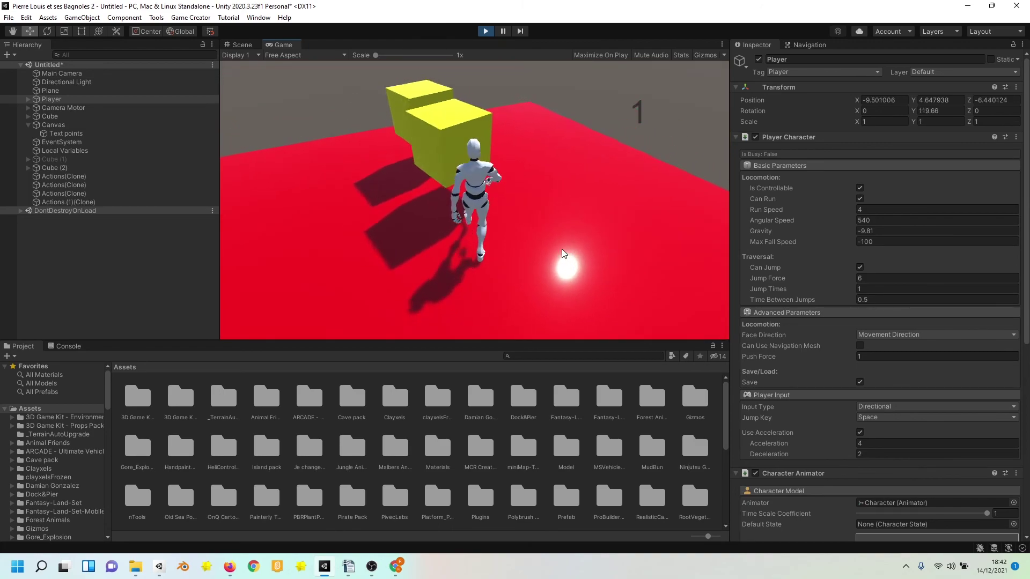
pyautogui.press('w')
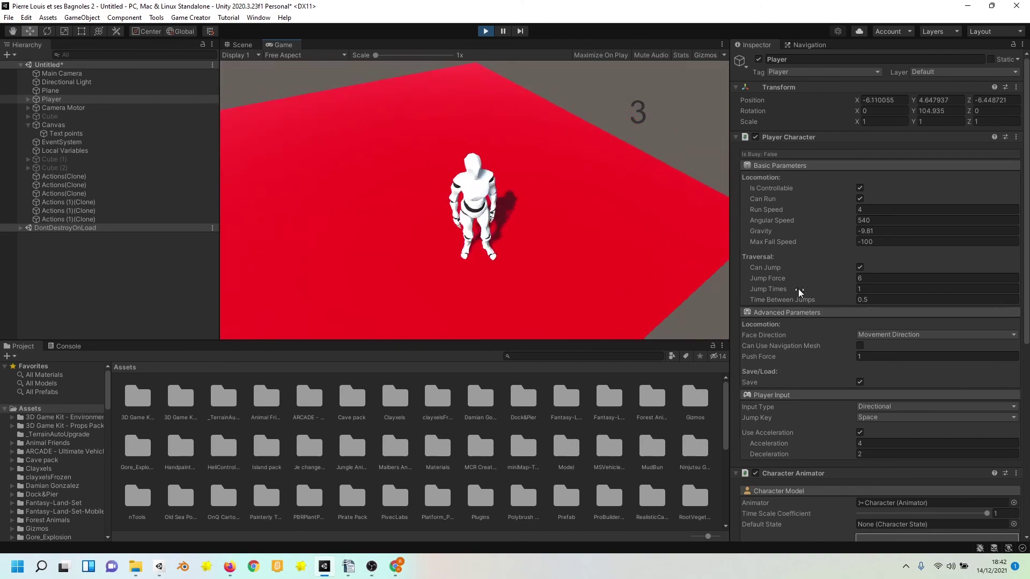
pyautogui.moveTo(635, 276)
pyautogui.mouseDown(button='right')
pyautogui.moveTo(437, 269)
pyautogui.moveTo(503, 88)
pyautogui.mouseUp(button='right')
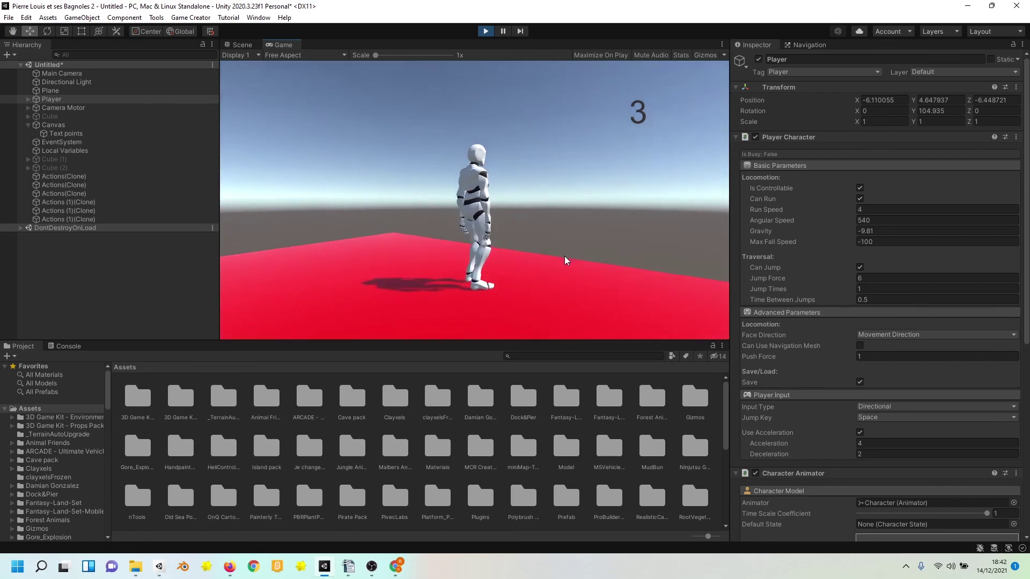